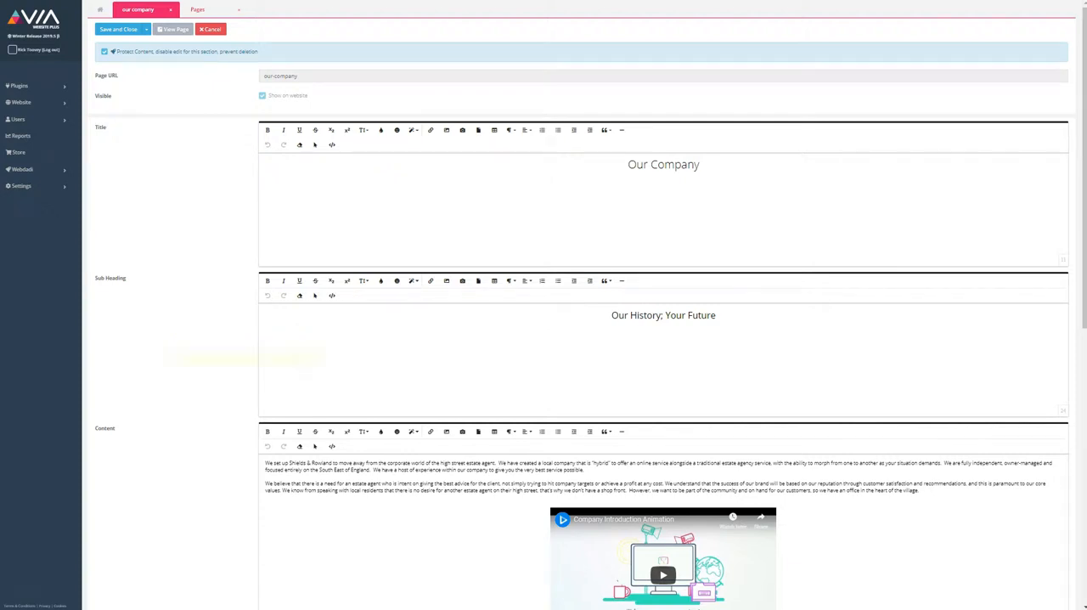
{"action": "scroll", "coordinate": [581, 320], "scroll_direction": "down", "scroll_amount": 5}
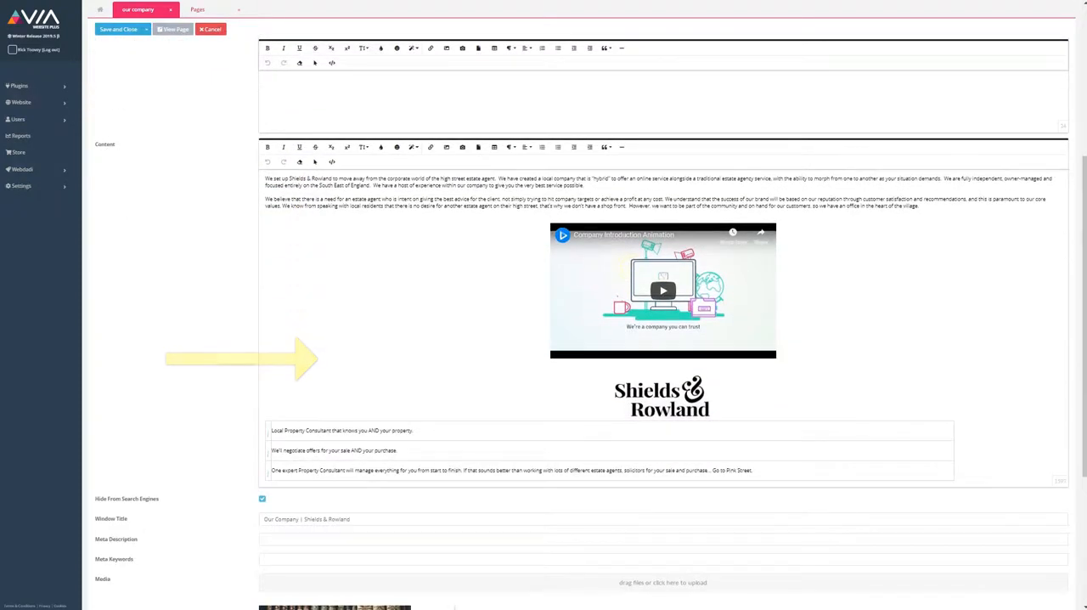
{"action": "scroll", "coordinate": [581, 340], "scroll_direction": "down", "scroll_amount": 5}
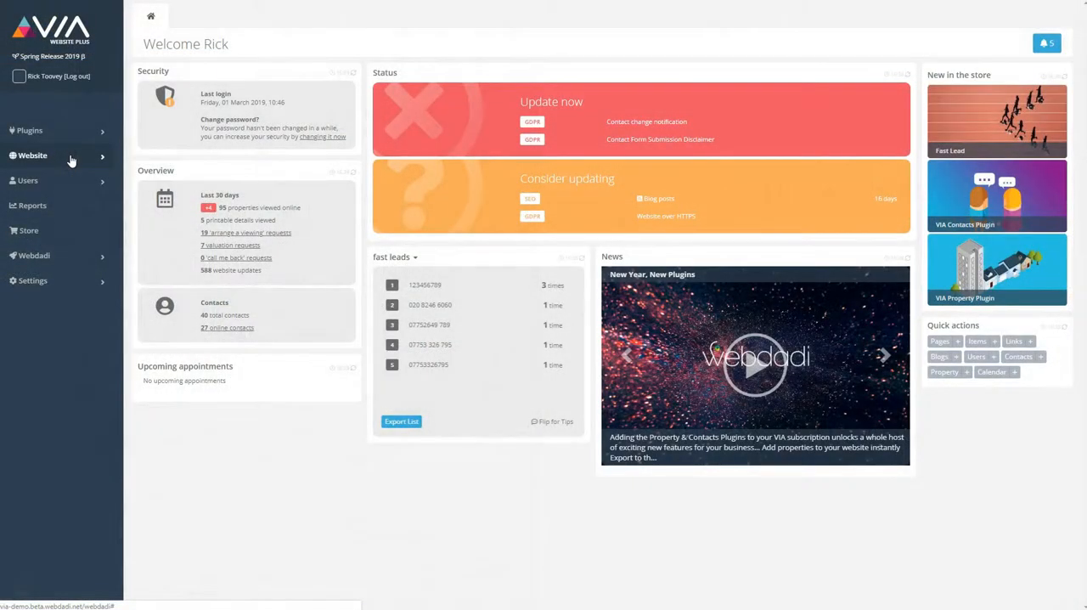
Step: Go to the website's list of pages and add a new page
{"action": "left_click", "coordinate": [71, 161]}
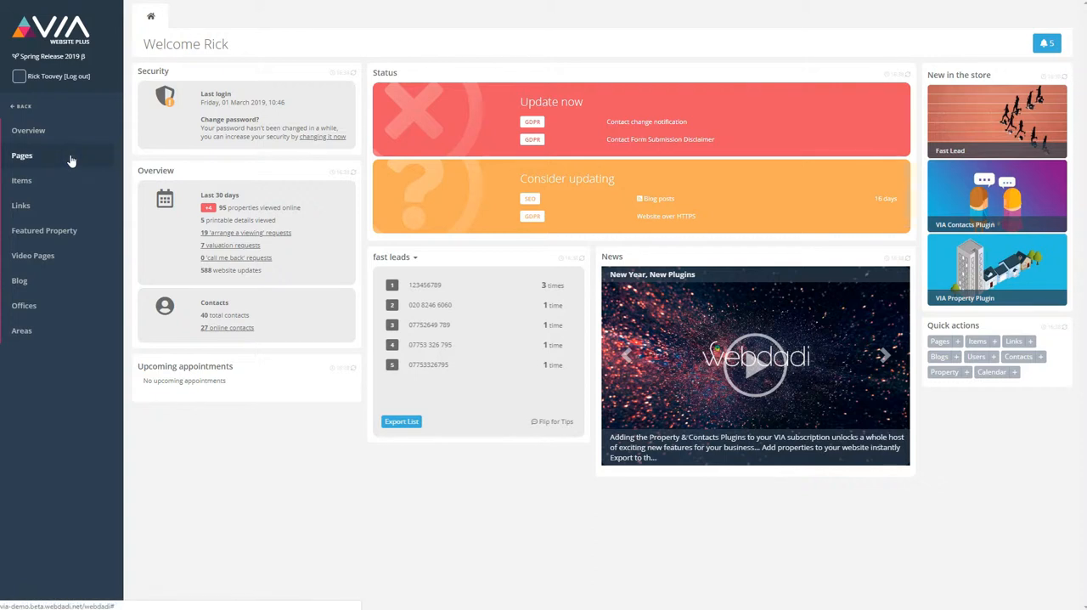
{"action": "left_click", "coordinate": [71, 161]}
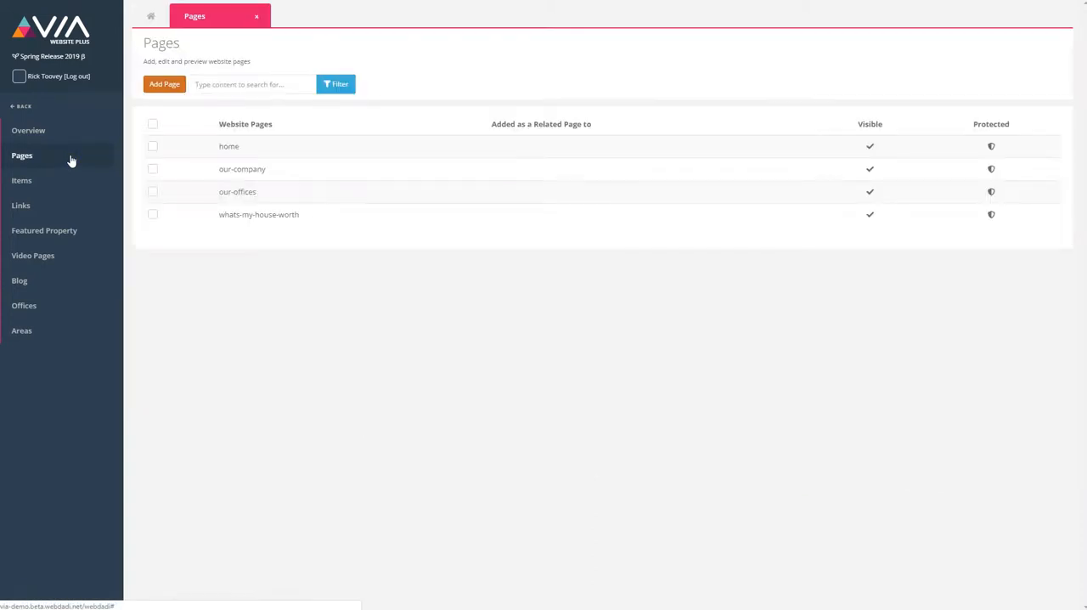
{"action": "left_click", "coordinate": [163, 88]}
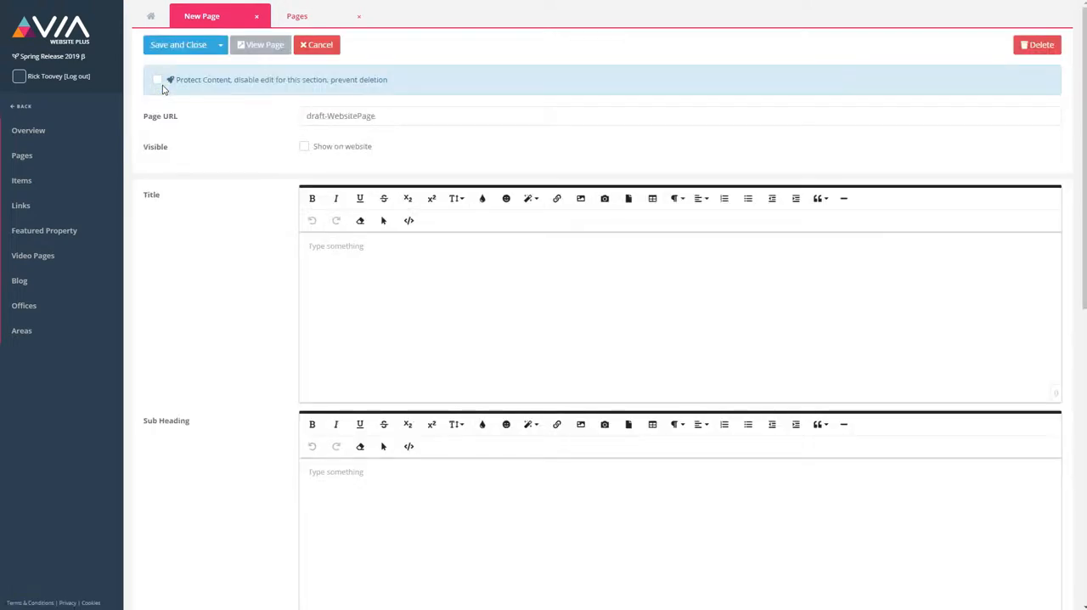
Step: Set the new page's URL to about-my-business and make the page visible on the website
{"action": "left_click", "coordinate": [477, 117]}
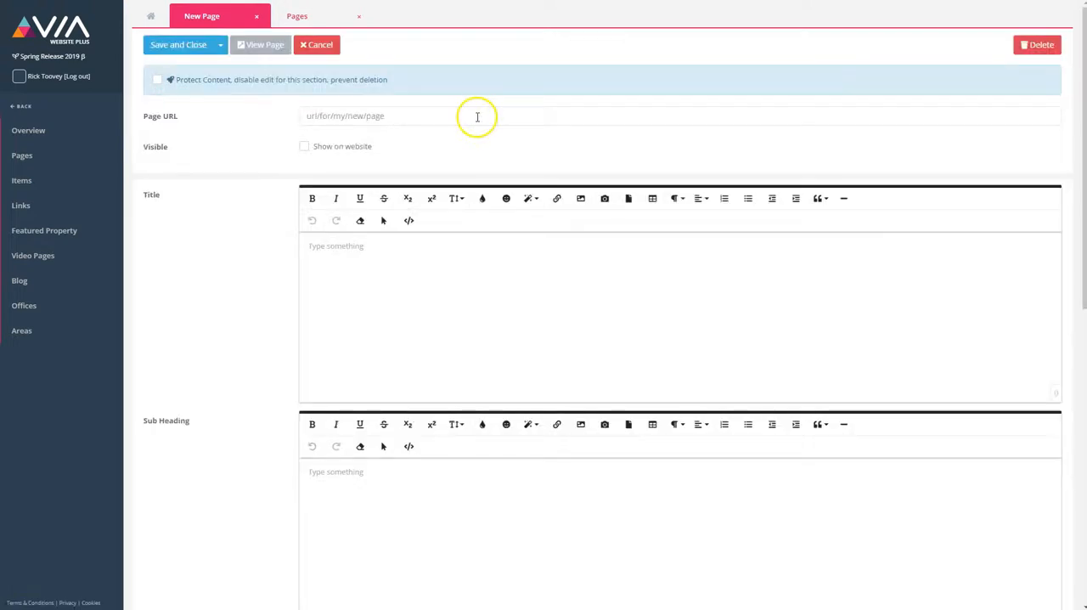
{"action": "left_click", "coordinate": [478, 117]}
{"action": "type", "text": "about-my-business"}
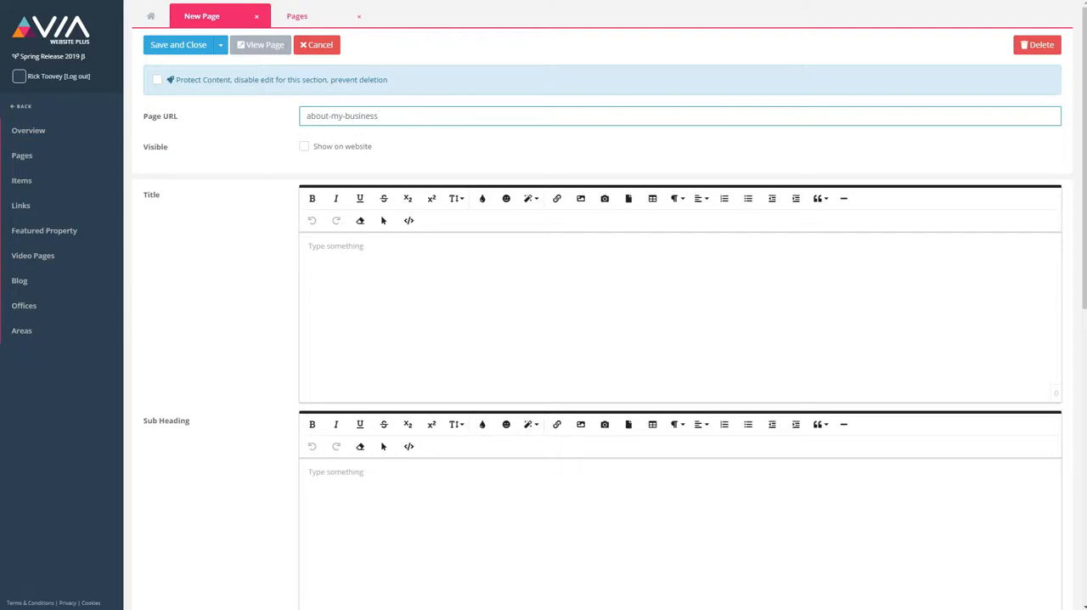
{"action": "left_click", "coordinate": [305, 148]}
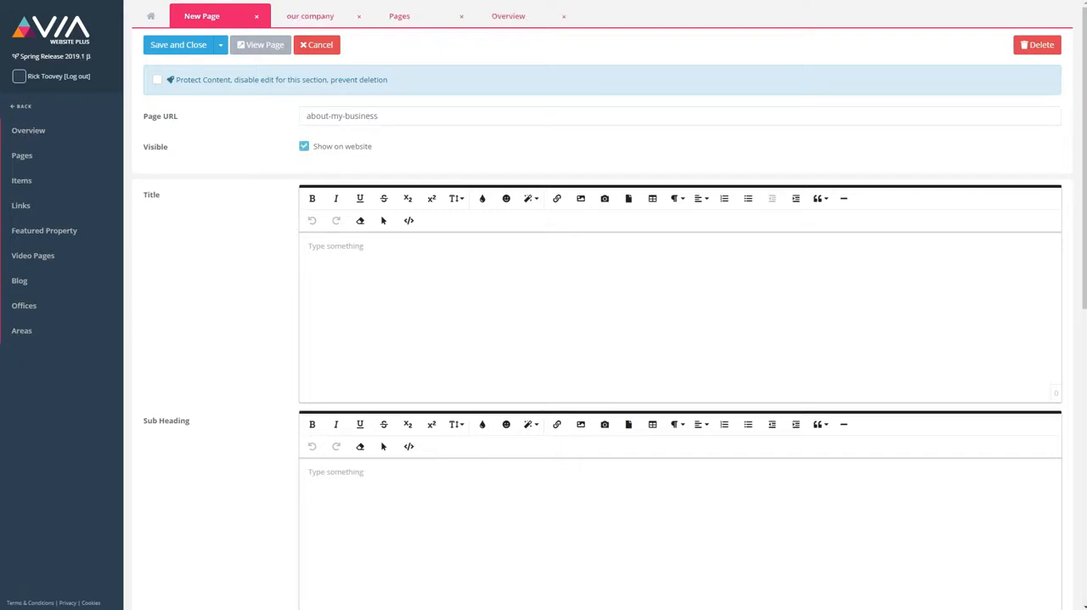
{"action": "scroll", "coordinate": [607, 321], "scroll_direction": "down", "scroll_amount": 5}
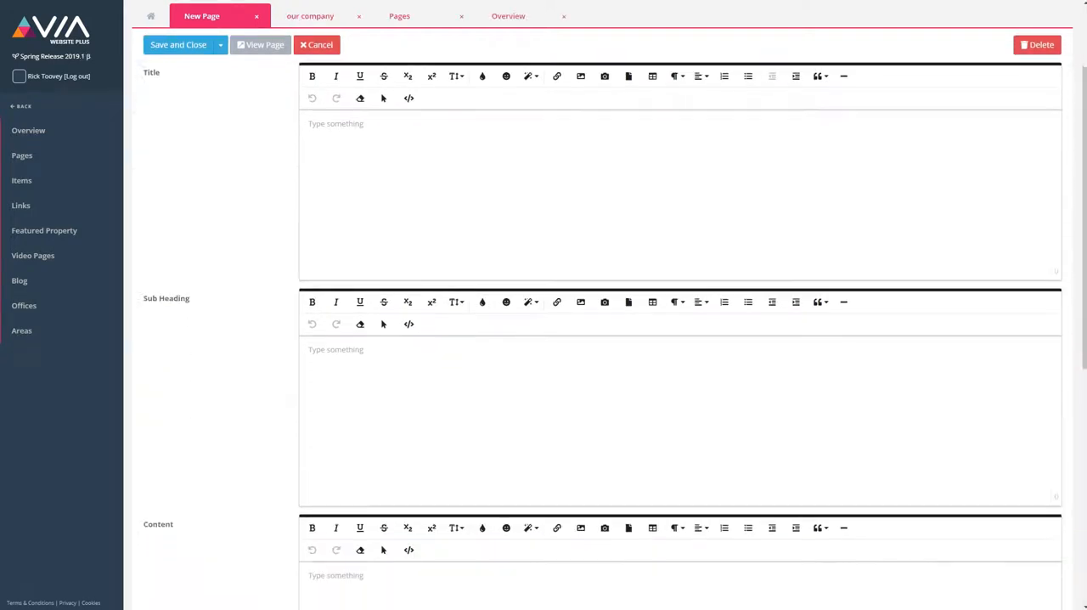
{"action": "scroll", "coordinate": [607, 328], "scroll_direction": "down", "scroll_amount": 4}
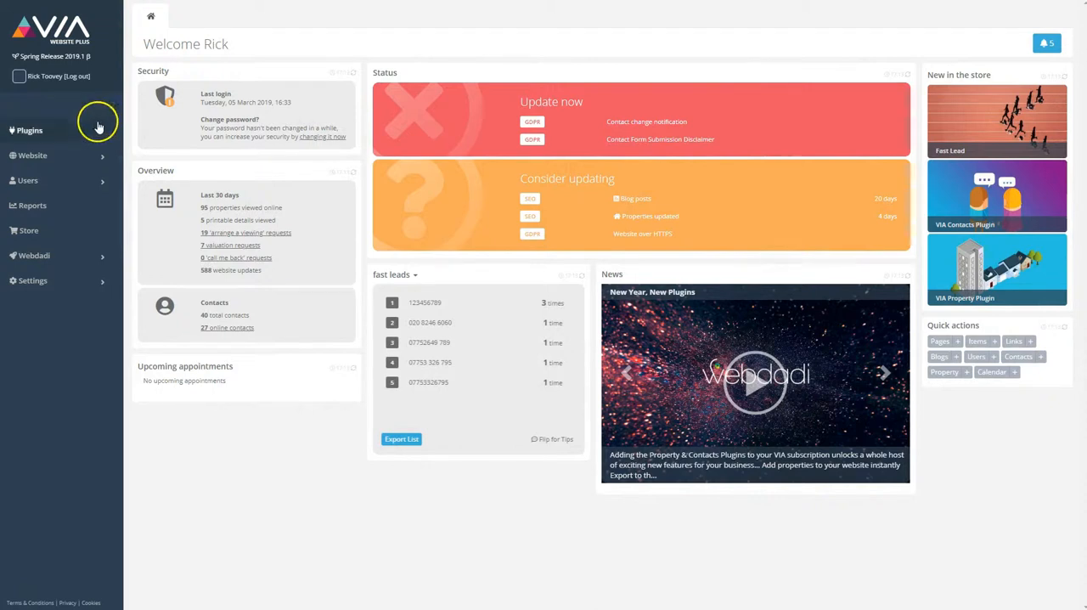
Step: Go to the website's list of items and add a new item
{"action": "left_click", "coordinate": [72, 159]}
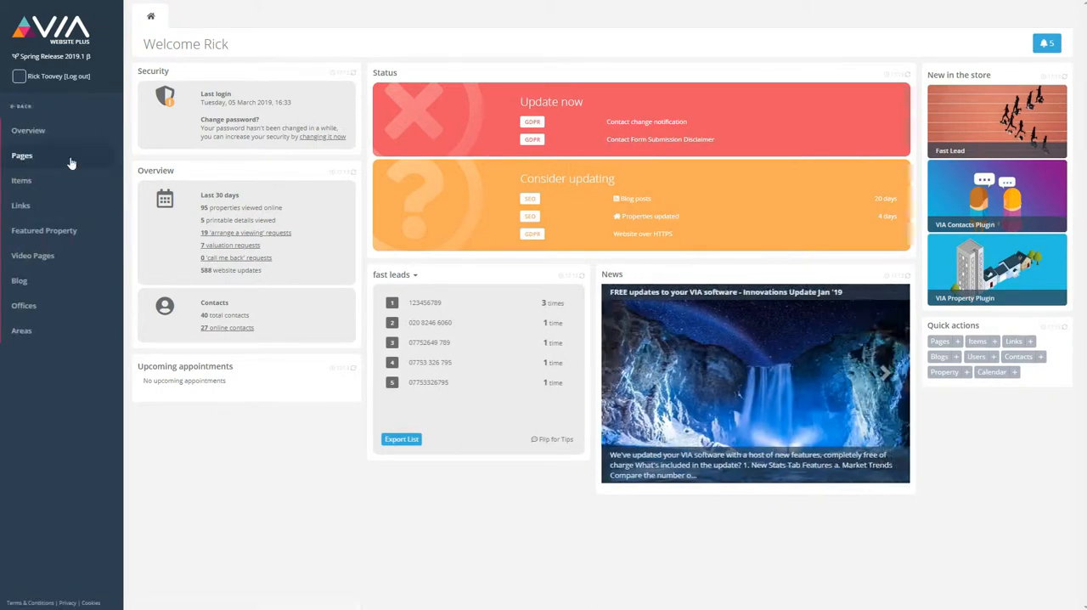
{"action": "left_click", "coordinate": [72, 187]}
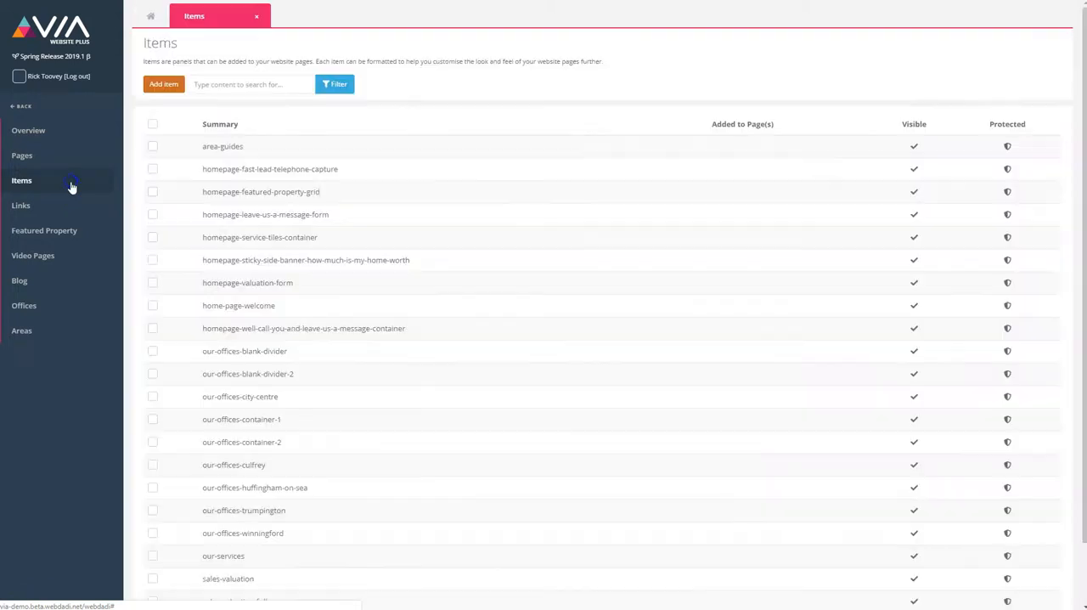
{"action": "left_click", "coordinate": [161, 85]}
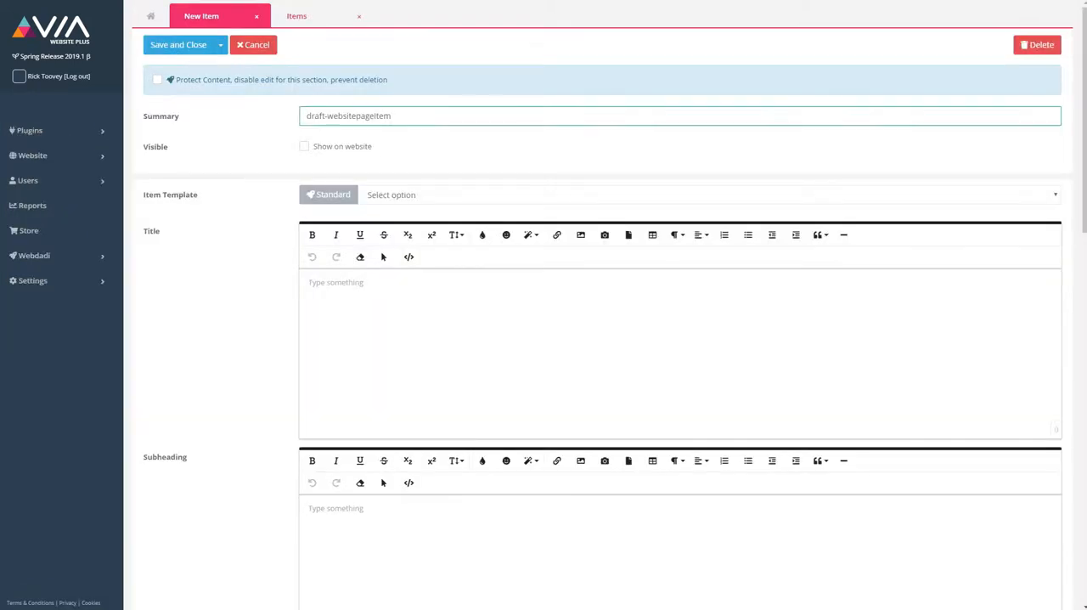
Step: Replace the new item's draft summary with meet-the-team-page-item-1
{"action": "key", "text": "BackSpace"}
{"action": "key", "text": "BackSpace"}
{"action": "key", "text": "BackSpace"}
{"action": "key", "text": "BackSpace"}
{"action": "key", "text": "BackSpace"}
{"action": "key", "text": "BackSpace"}
{"action": "key", "text": "BackSpace"}
{"action": "key", "text": "BackSpace"}
{"action": "key", "text": "BackSpace"}
{"action": "key", "text": "BackSpace"}
{"action": "key", "text": "BackSpace"}
{"action": "key", "text": "BackSpace"}
{"action": "key", "text": "BackSpace"}
{"action": "key", "text": "BackSpace"}
{"action": "key", "text": "BackSpace"}
{"action": "key", "text": "BackSpace"}
{"action": "key", "text": "BackSpace"}
{"action": "key", "text": "BackSpace"}
{"action": "key", "text": "BackSpace"}
{"action": "key", "text": "BackSpace"}
{"action": "key", "text": "BackSpace"}
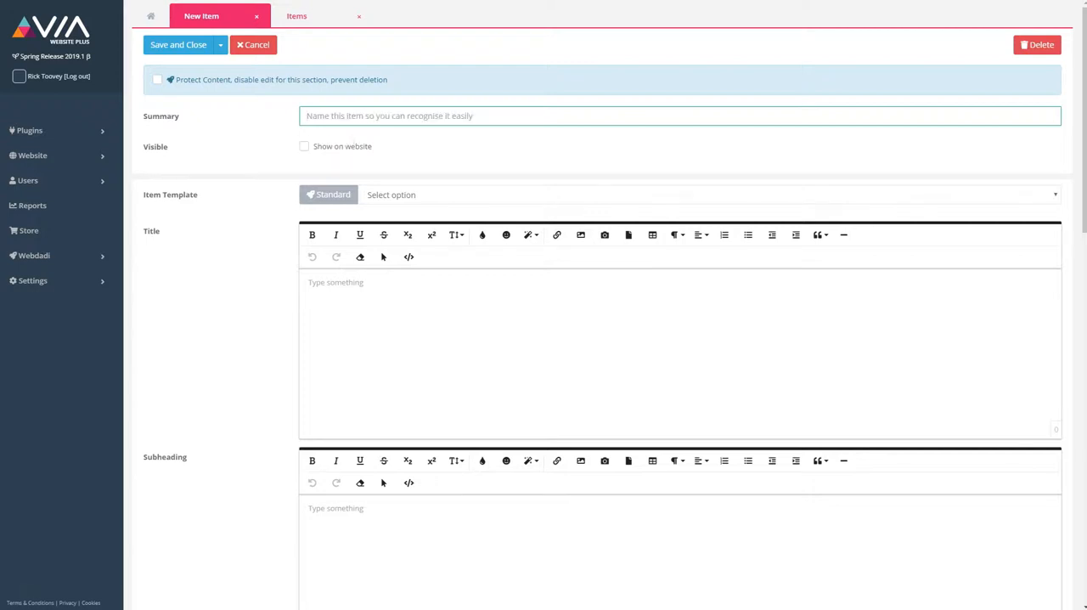
{"action": "type", "text": "meet-the"}
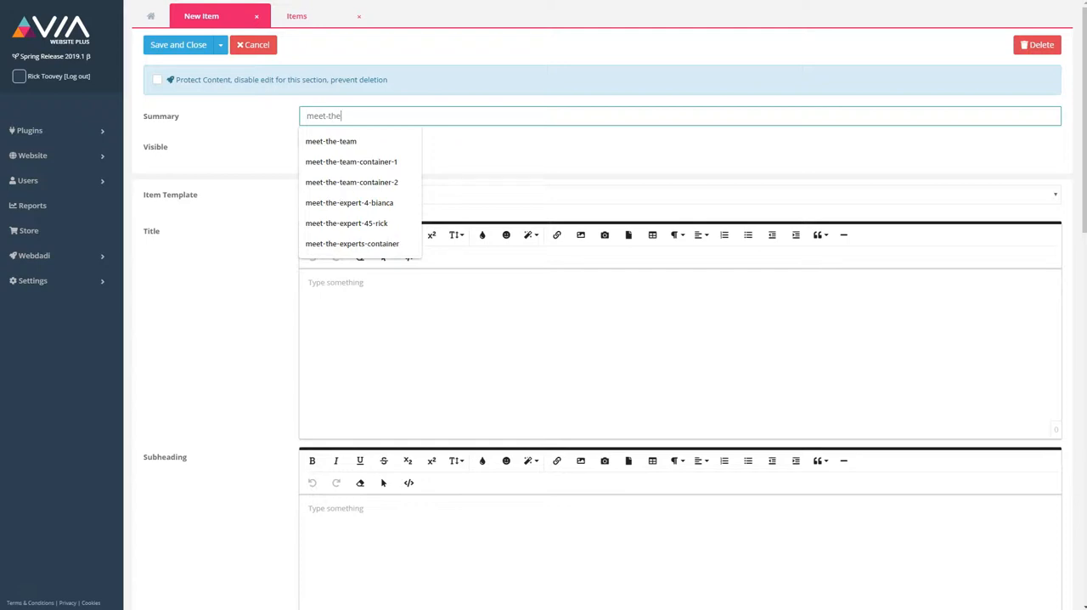
{"action": "type", "text": "-team-pag"}
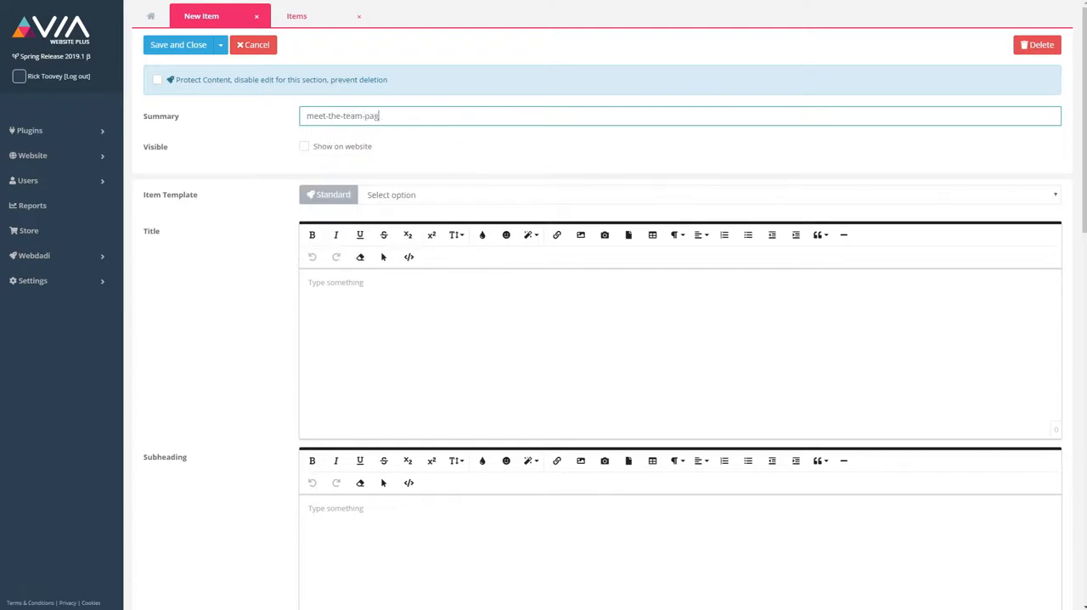
{"action": "type", "text": "e-item-1"}
Step: Turn the item's visibility on the website on and back off
{"action": "left_click", "coordinate": [304, 147]}
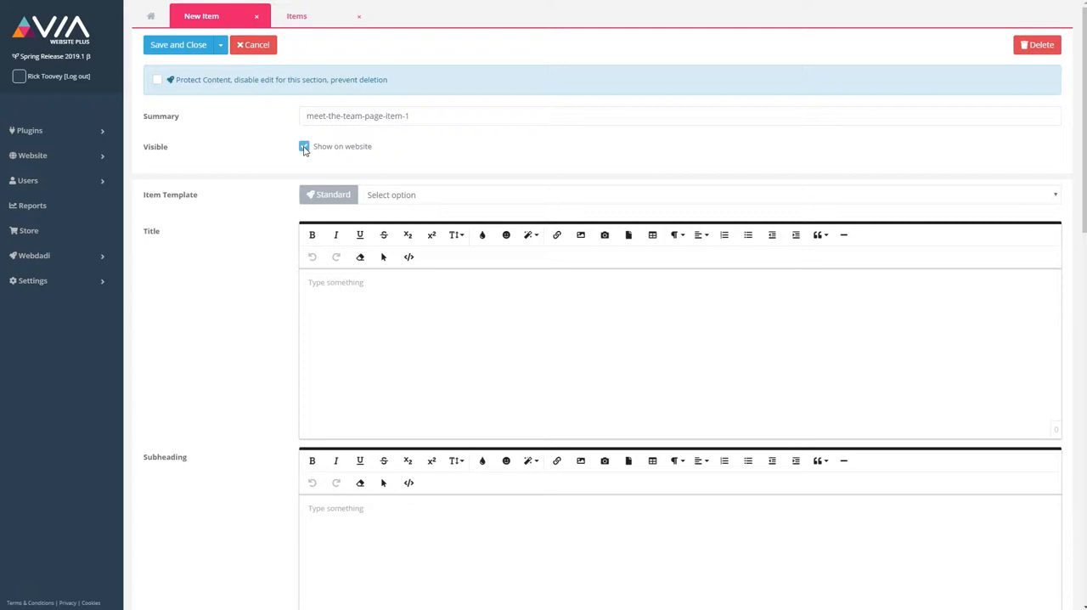
{"action": "left_click", "coordinate": [304, 147]}
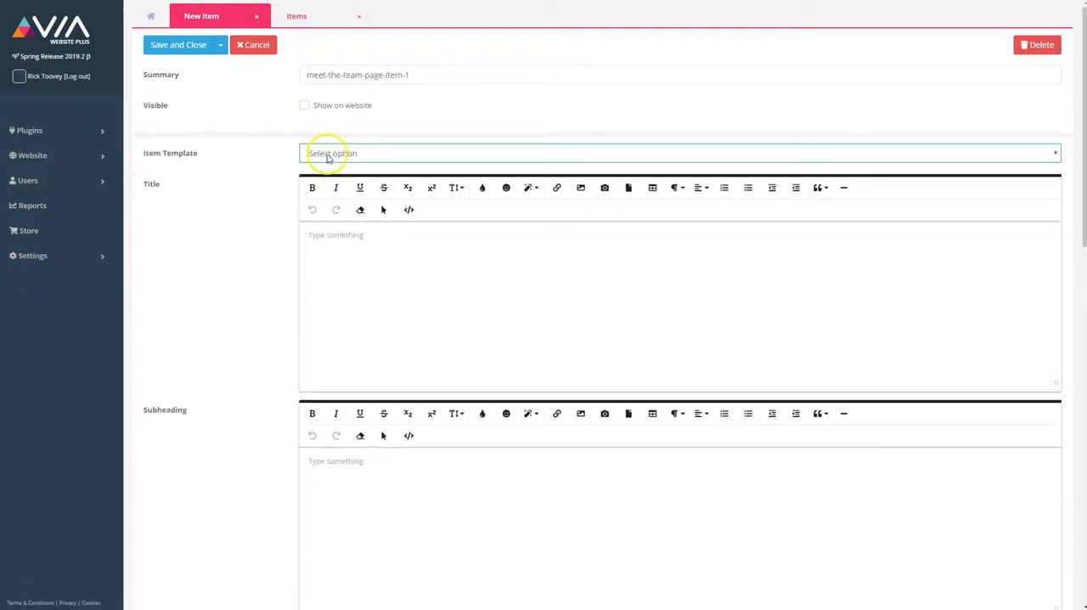
Step: Choose Basic Item as the item's template
{"action": "left_click", "coordinate": [323, 153]}
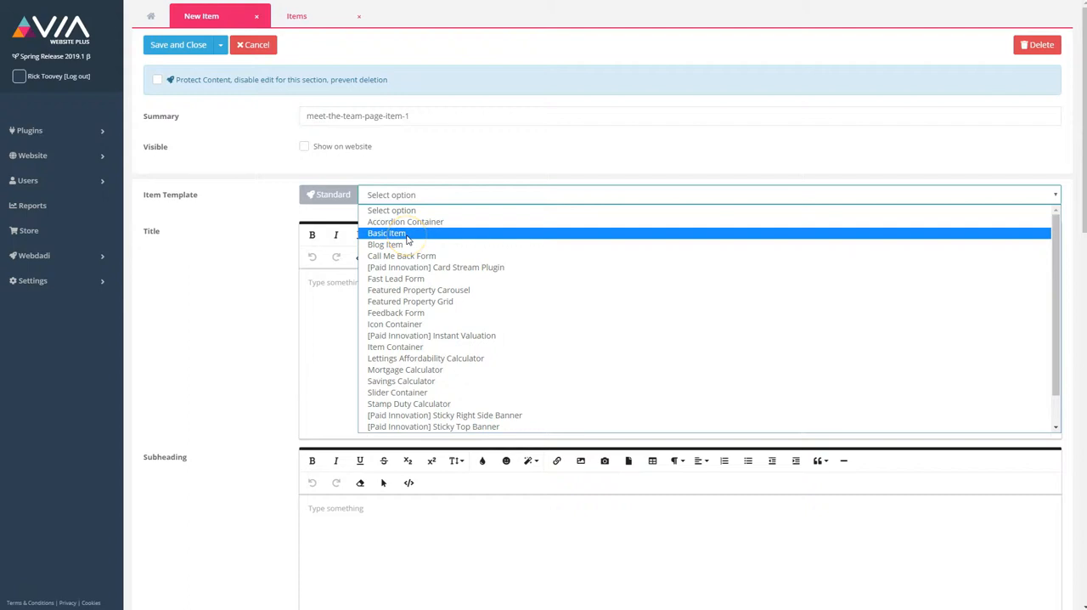
{"action": "left_click", "coordinate": [407, 235]}
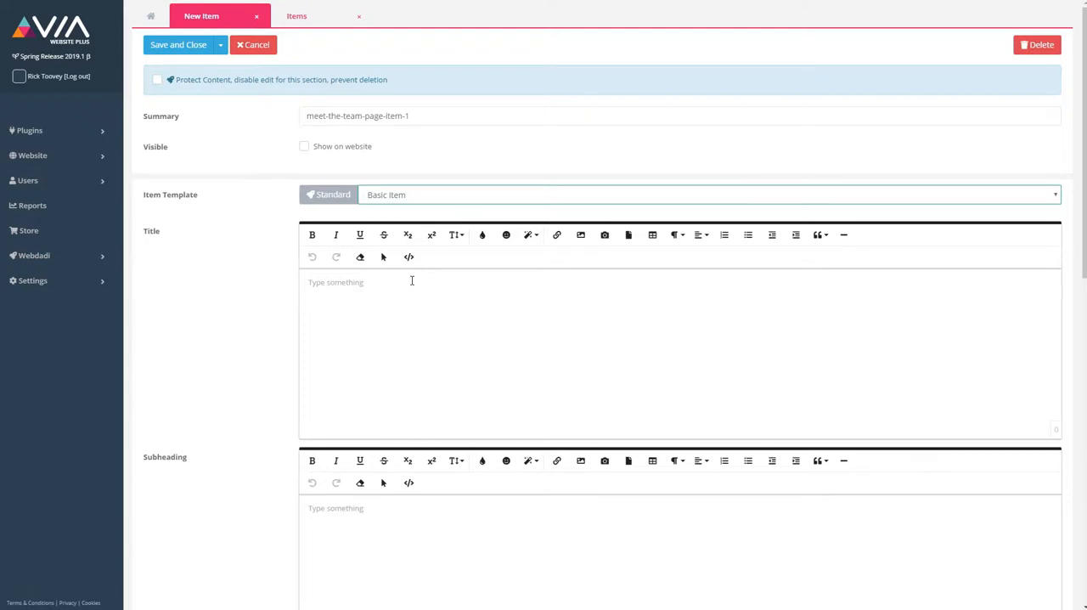
Step: Enter the text "Meet The Team" in the item's Content field
{"action": "left_click", "coordinate": [397, 290]}
{"action": "left_click", "coordinate": [397, 290]}
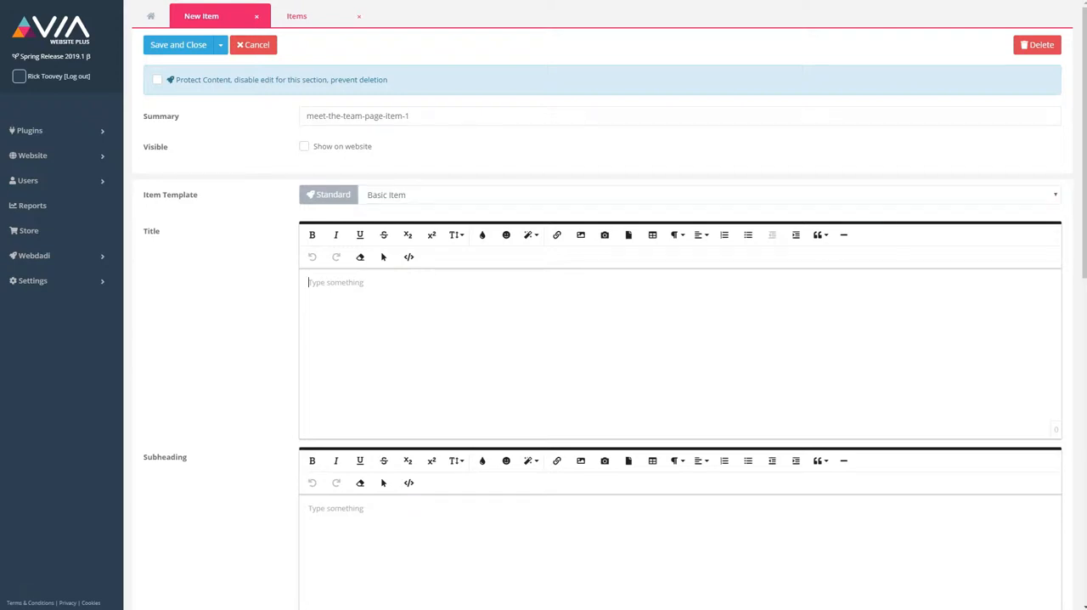
{"action": "scroll", "coordinate": [337, 340], "scroll_direction": "down", "scroll_amount": 1}
{"action": "scroll", "coordinate": [337, 339], "scroll_direction": "down", "scroll_amount": 3}
{"action": "left_click", "coordinate": [357, 280]}
{"action": "scroll", "coordinate": [365, 333], "scroll_direction": "down", "scroll_amount": 4}
{"action": "left_click", "coordinate": [344, 279]}
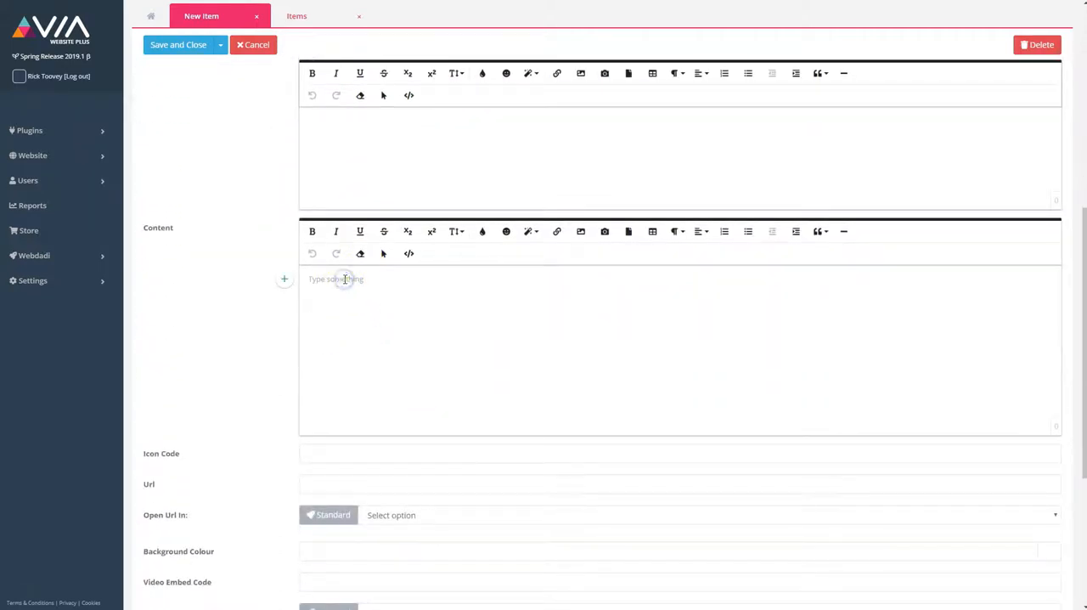
{"action": "left_click", "coordinate": [338, 282]}
{"action": "type", "text": "Meet The Team"}
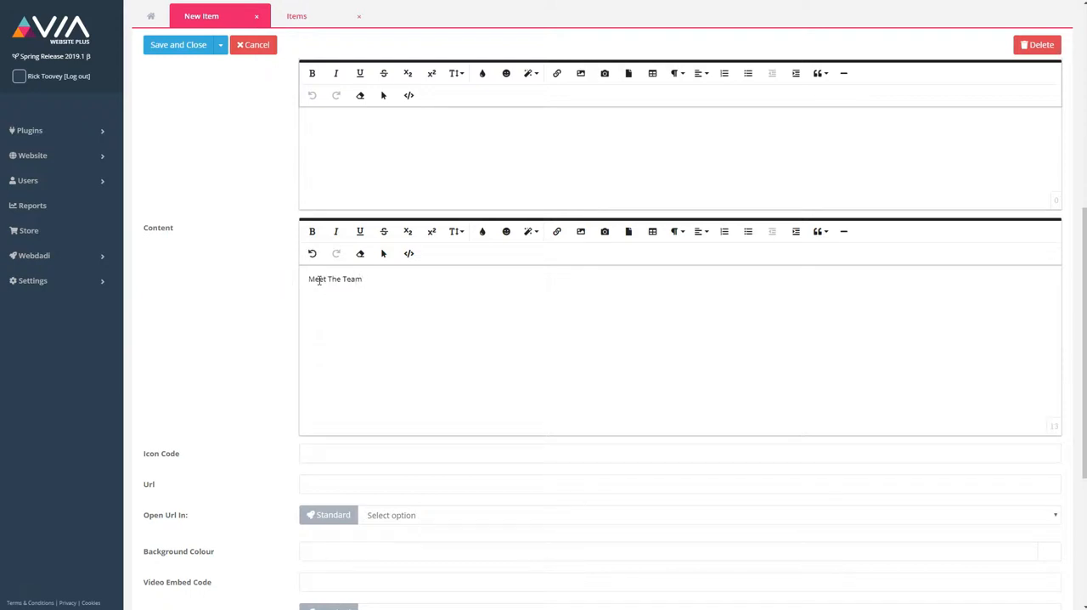
Step: Format the "Meet The Team" text in the content as size 30, italic and bold
{"action": "left_click_drag", "start_coordinate": [377, 282], "coordinate": [297, 278]}
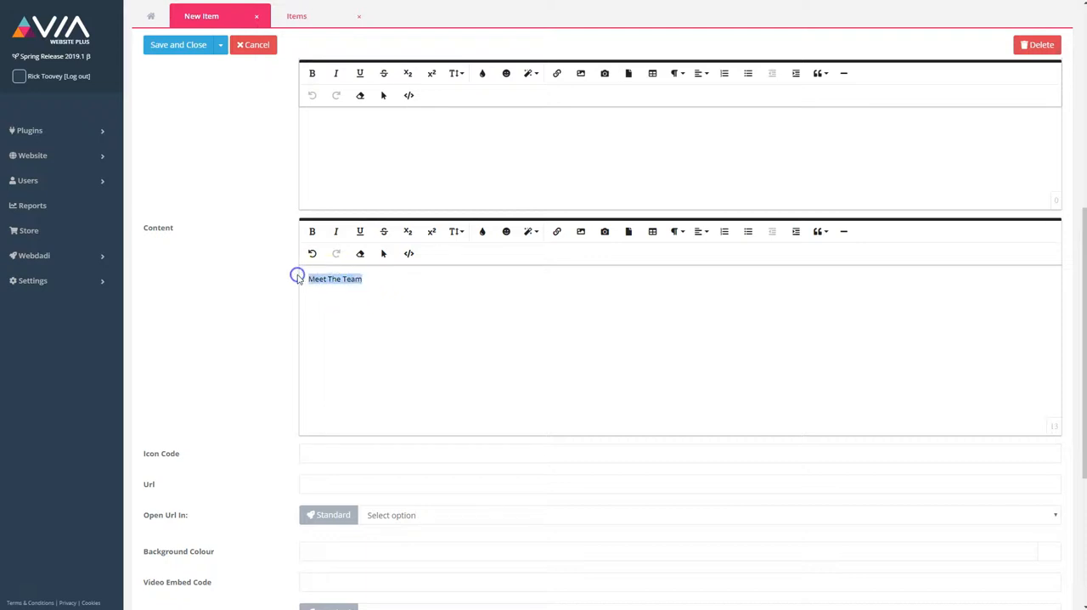
{"action": "left_click", "coordinate": [455, 231]}
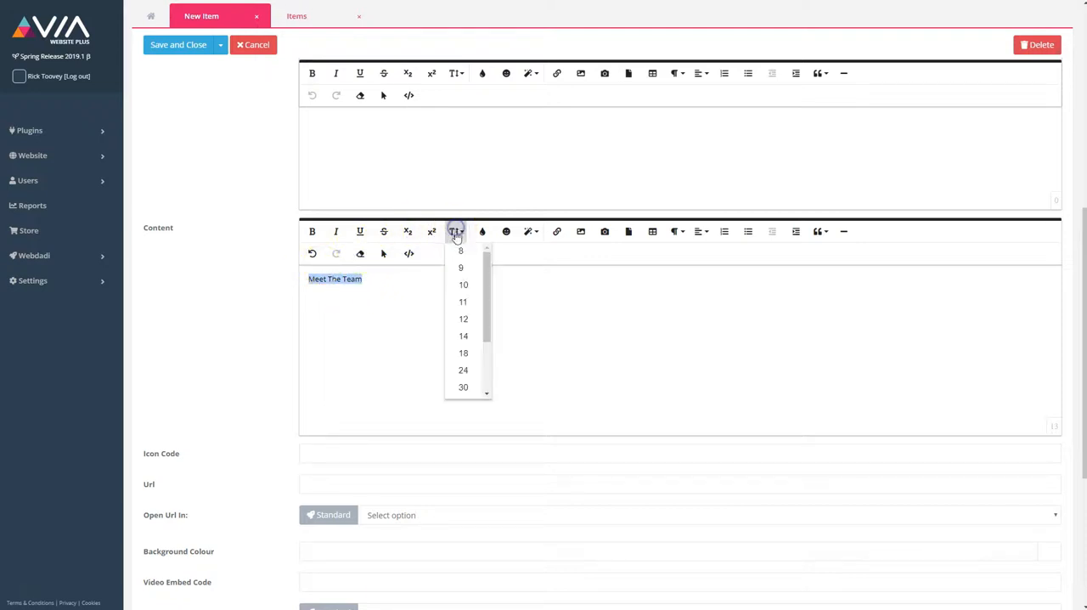
{"action": "left_click", "coordinate": [462, 387]}
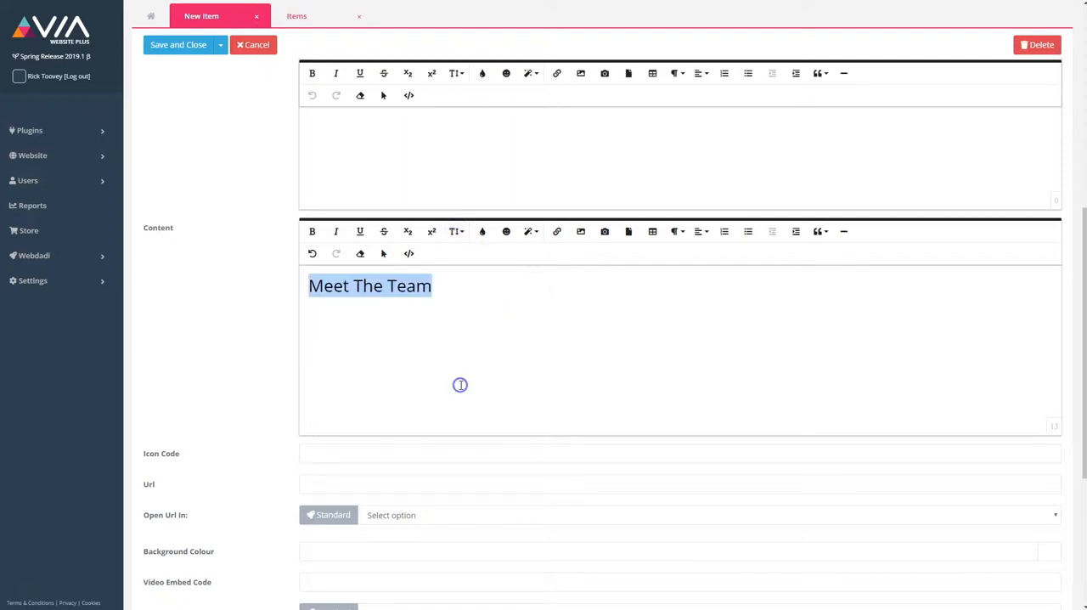
{"action": "left_click", "coordinate": [338, 233]}
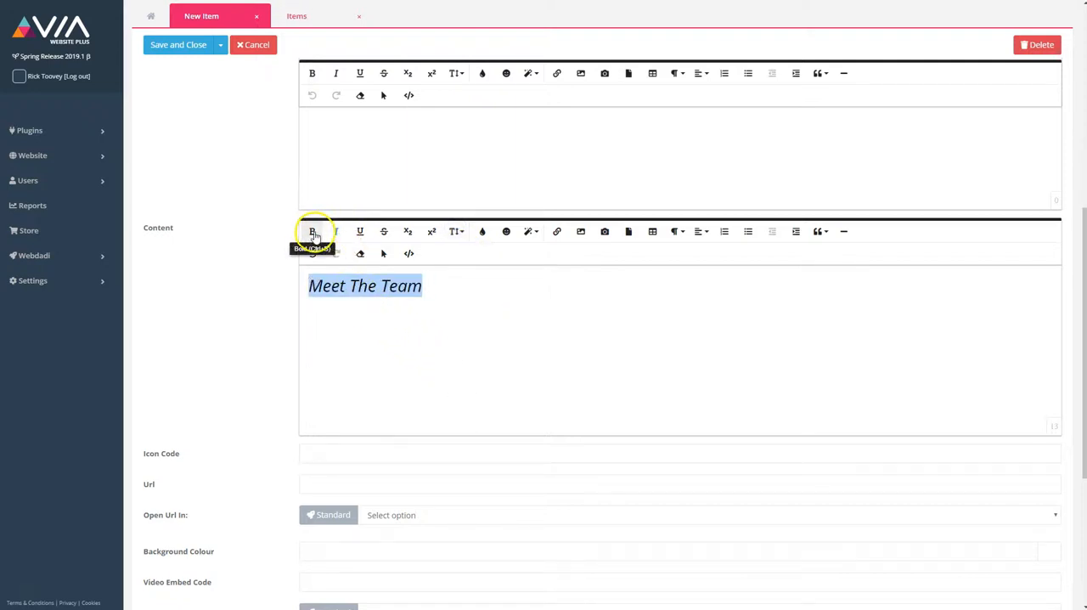
{"action": "left_click", "coordinate": [312, 233]}
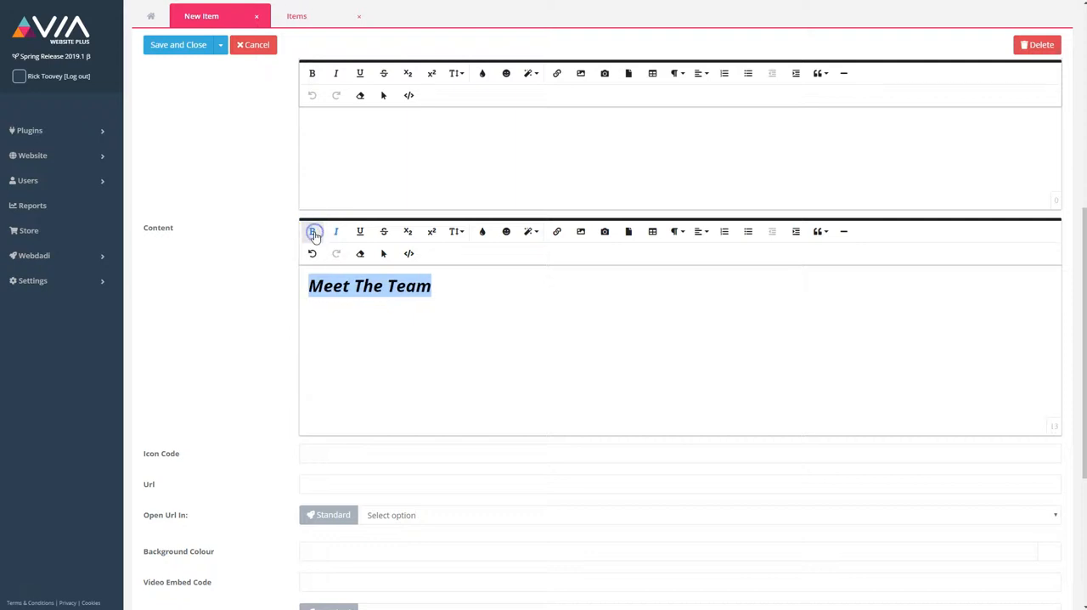
{"action": "left_click", "coordinate": [557, 235]}
{"action": "type", "text": "www.webd"}
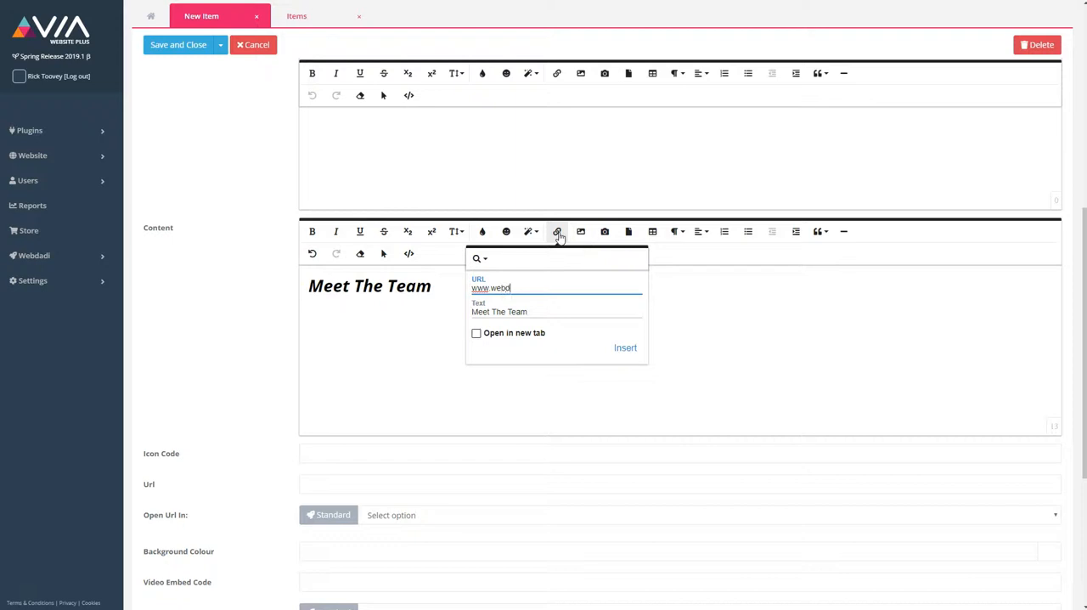
{"action": "type", "text": "adi.com"}
{"action": "left_click", "coordinate": [623, 348]}
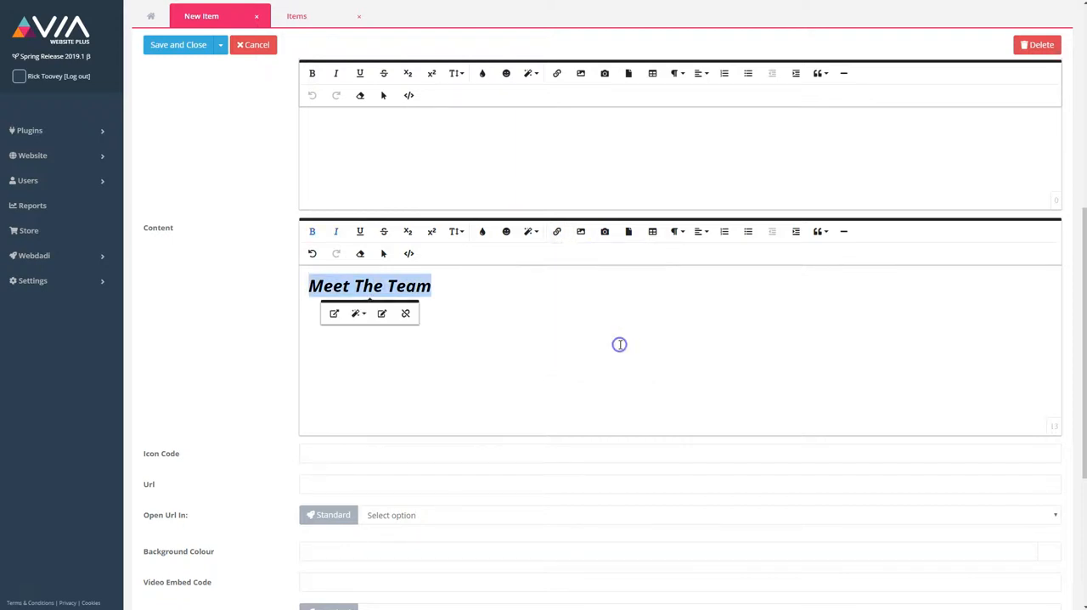
Step: Enter /about-us as the item's Url and clear the field again
{"action": "scroll", "coordinate": [266, 286], "scroll_direction": "down", "scroll_amount": 5}
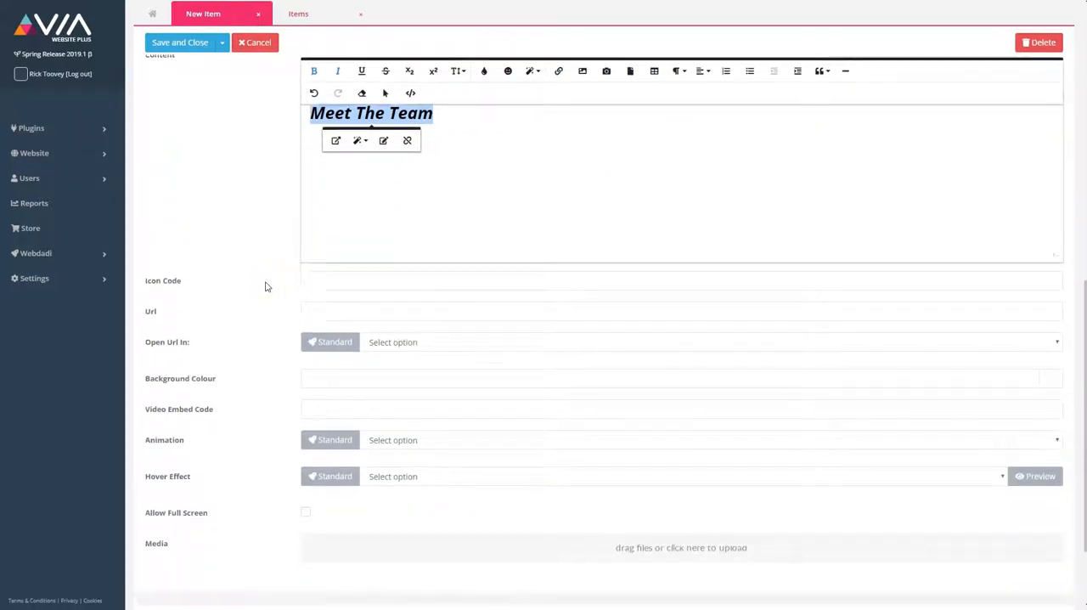
{"action": "left_click", "coordinate": [331, 201]}
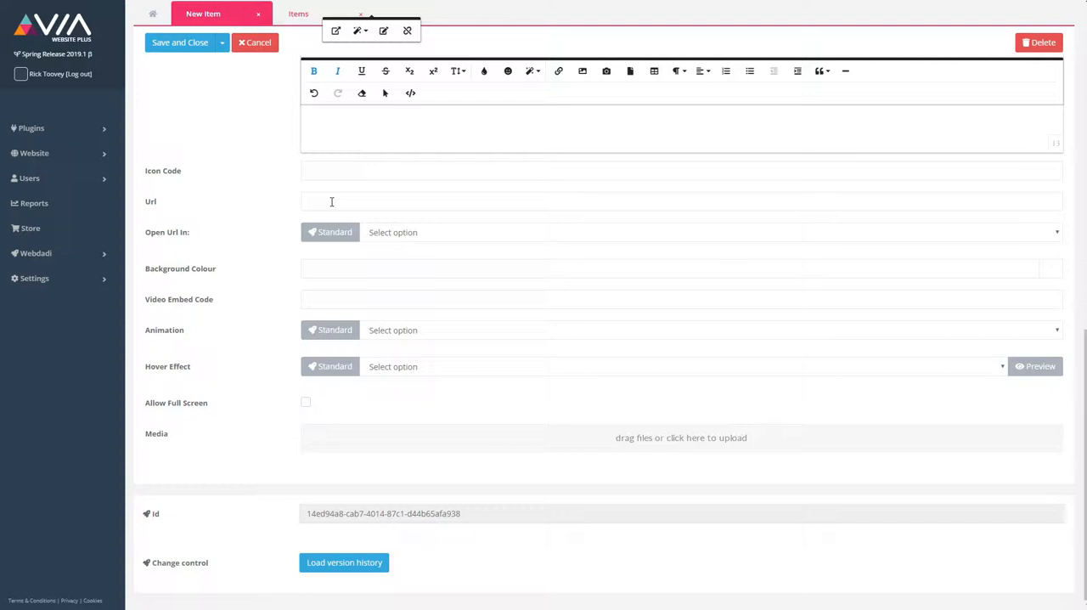
{"action": "left_click", "coordinate": [318, 201]}
{"action": "type", "text": "/about-us"}
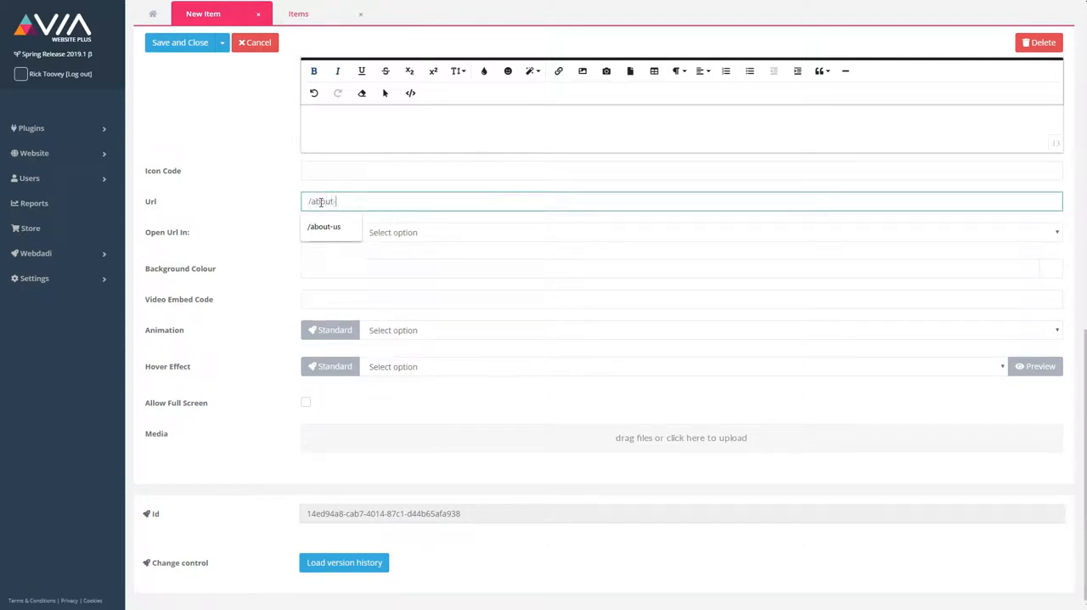
{"action": "left_click", "coordinate": [347, 202]}
{"action": "key", "text": "BackSpace"}
{"action": "key", "text": "BackSpace"}
{"action": "key", "text": "BackSpace"}
{"action": "key", "text": "BackSpace"}
{"action": "key", "text": "BackSpace"}
{"action": "key", "text": "BackSpace"}
{"action": "key", "text": "BackSpace"}
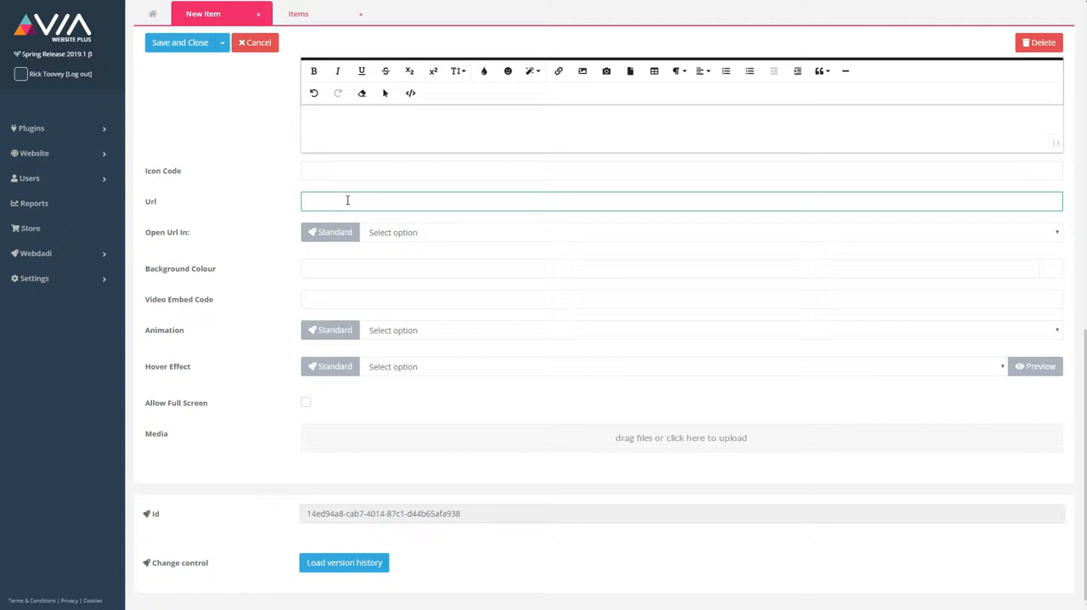
Step: Set the item's Url to the anchor #meet-the-team-item-2
{"action": "type", "text": "#meet-the-team-item-2"}
Step: Set the item's Background Colour to a translucent muted red, rgba(167,62,62,0.12)
{"action": "left_click", "coordinate": [311, 267]}
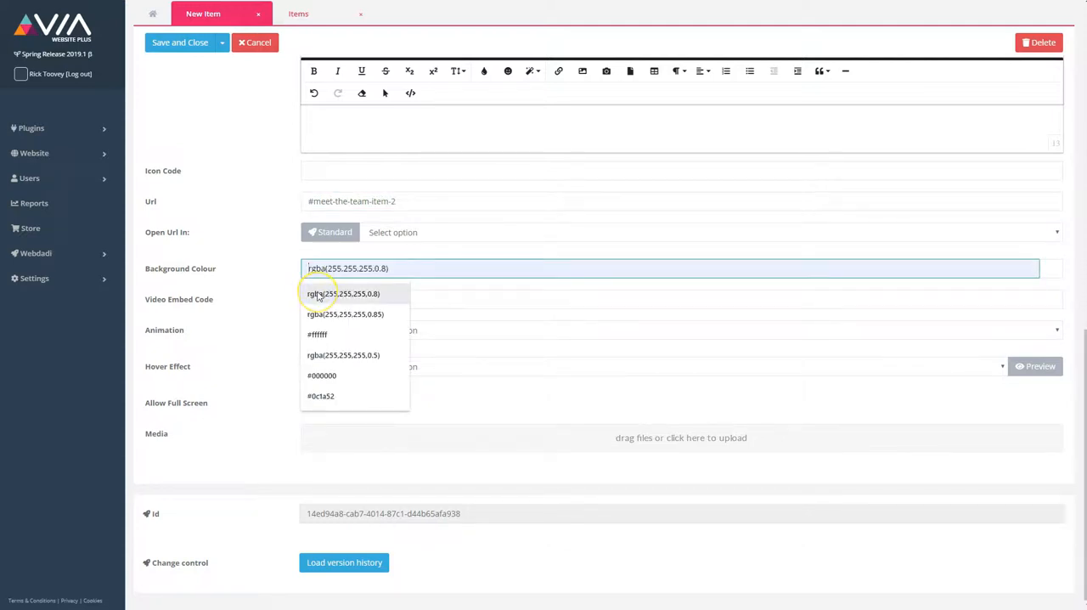
{"action": "left_click", "coordinate": [316, 294]}
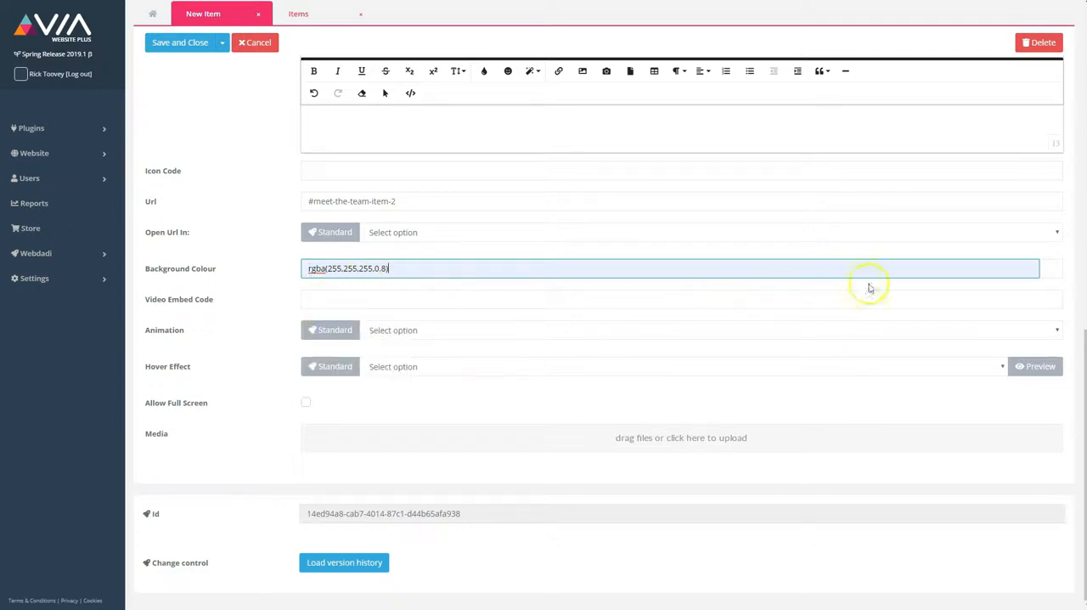
{"action": "left_click", "coordinate": [1052, 271]}
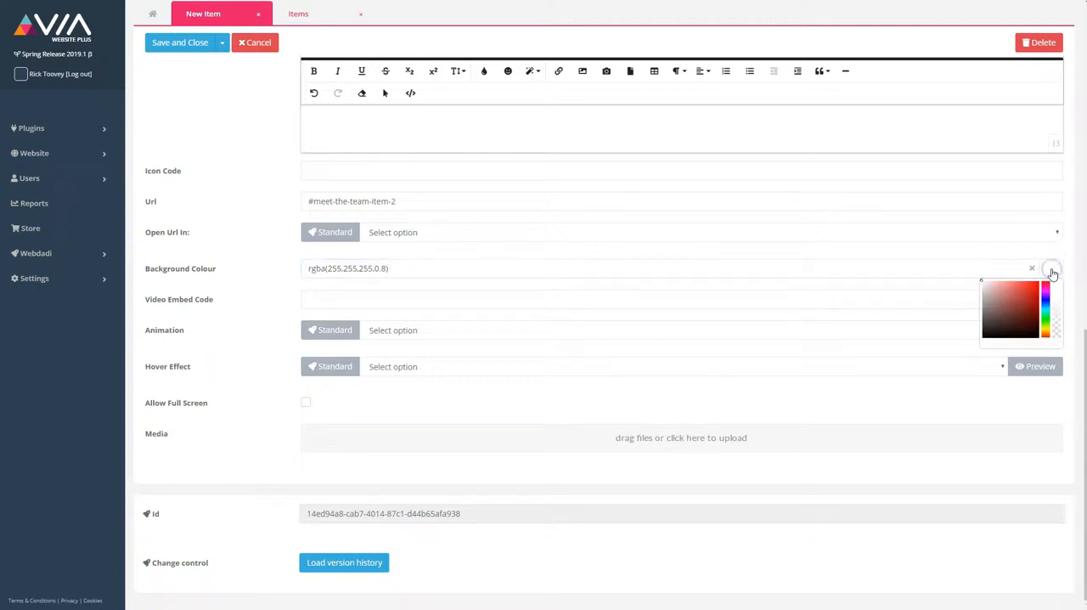
{"action": "left_click", "coordinate": [1018, 300]}
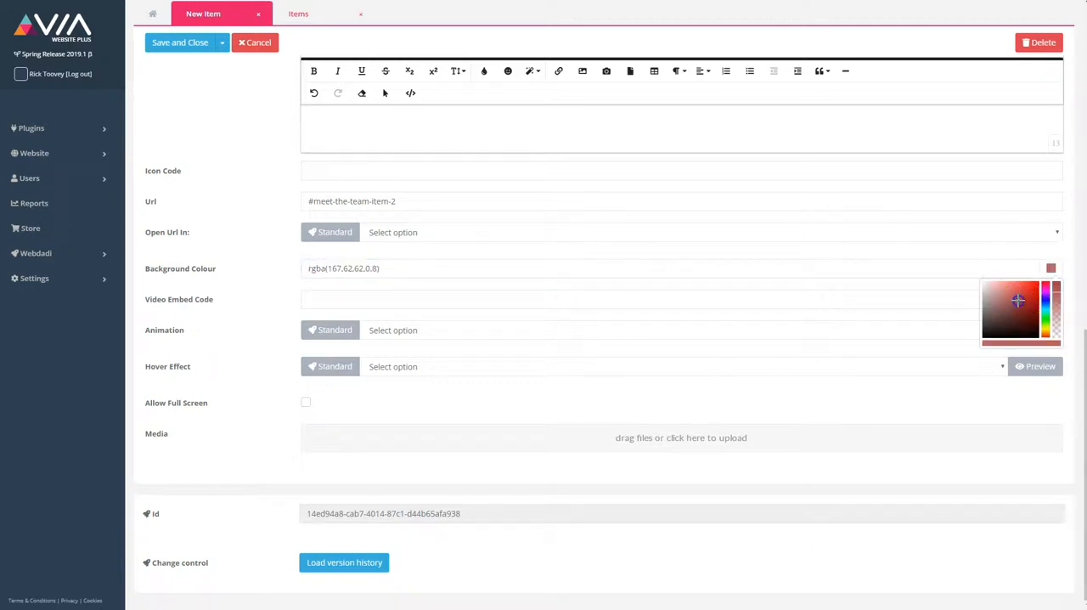
{"action": "left_click_drag", "start_coordinate": [1057, 320], "coordinate": [1057, 328]}
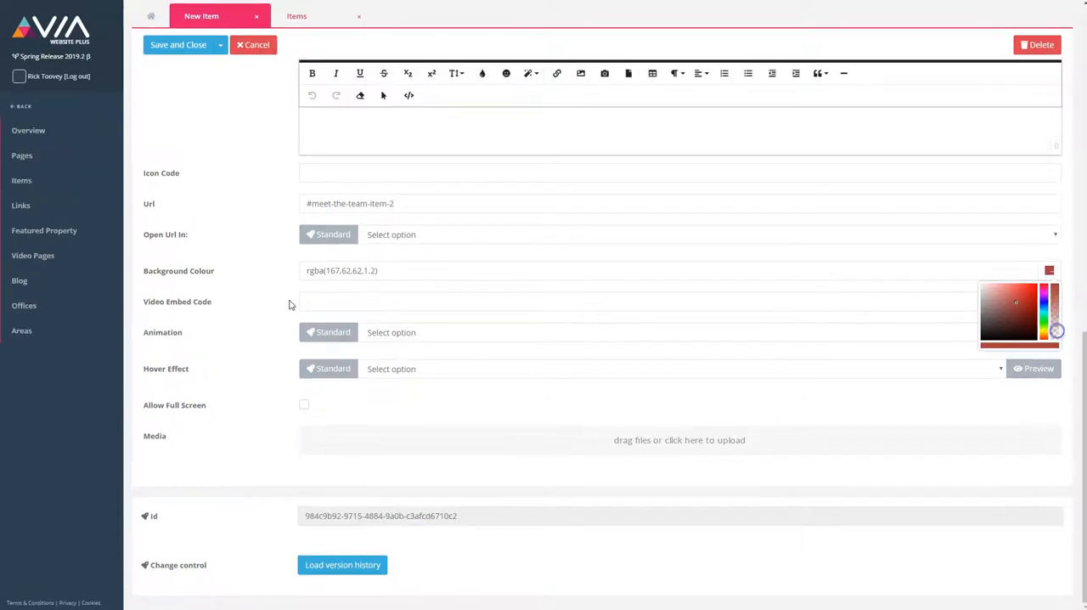
Step: Paste the YouTube iframe code for the video 3mTPSx6vYk0 into the item's Video Embed Code field
{"action": "left_click", "coordinate": [324, 301]}
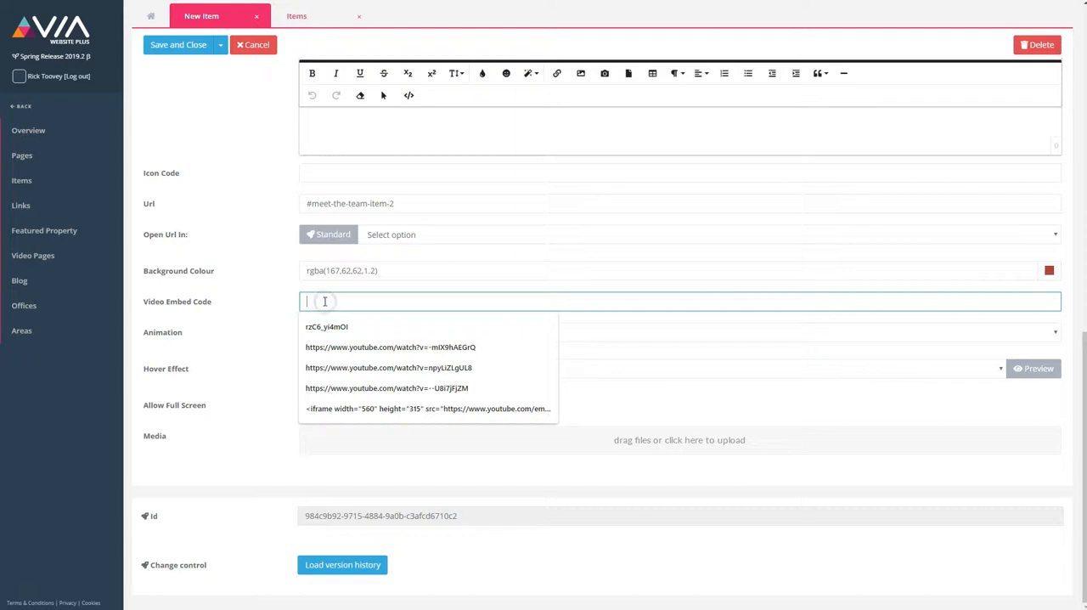
{"action": "type", "text": "https://www.youtube.com/embed/3mTP5x6vYk0"}
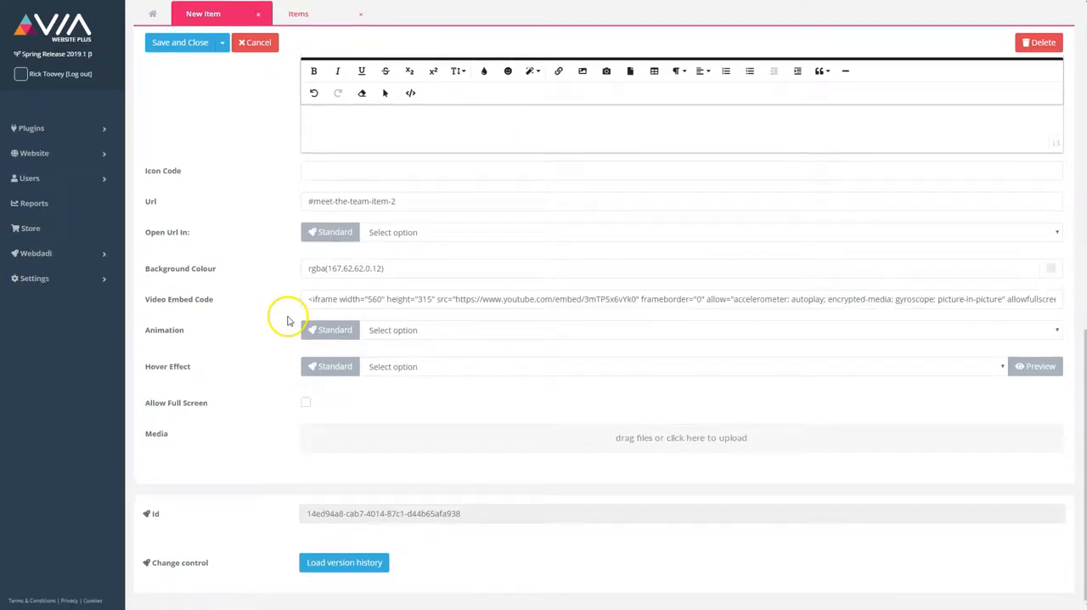
Step: Set the item's Animation to Flip Up and its Hover Effect to Lexi
{"action": "left_click", "coordinate": [403, 330]}
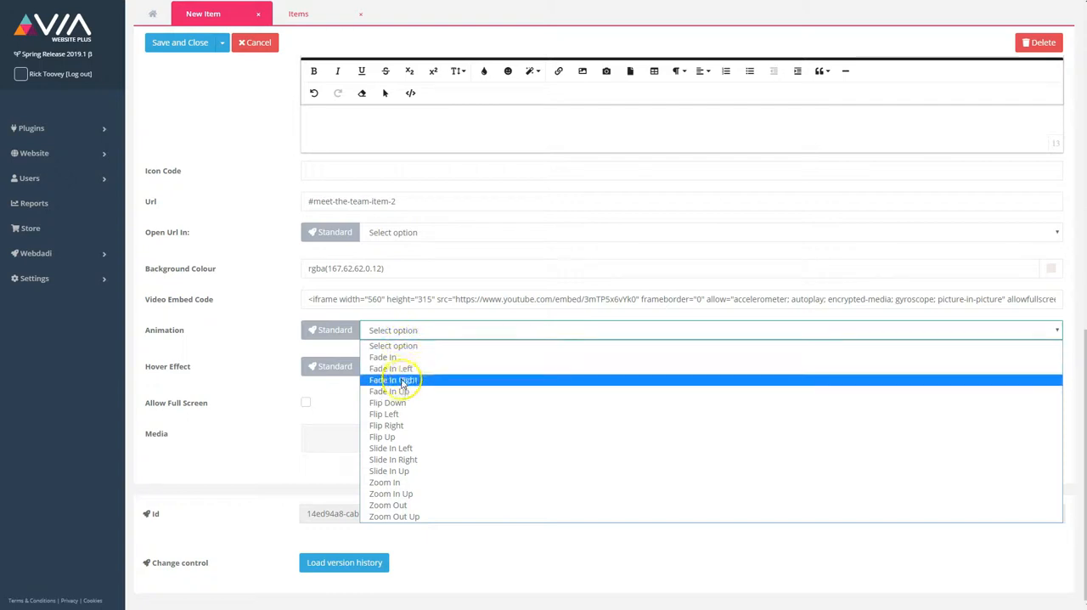
{"action": "left_click", "coordinate": [393, 436]}
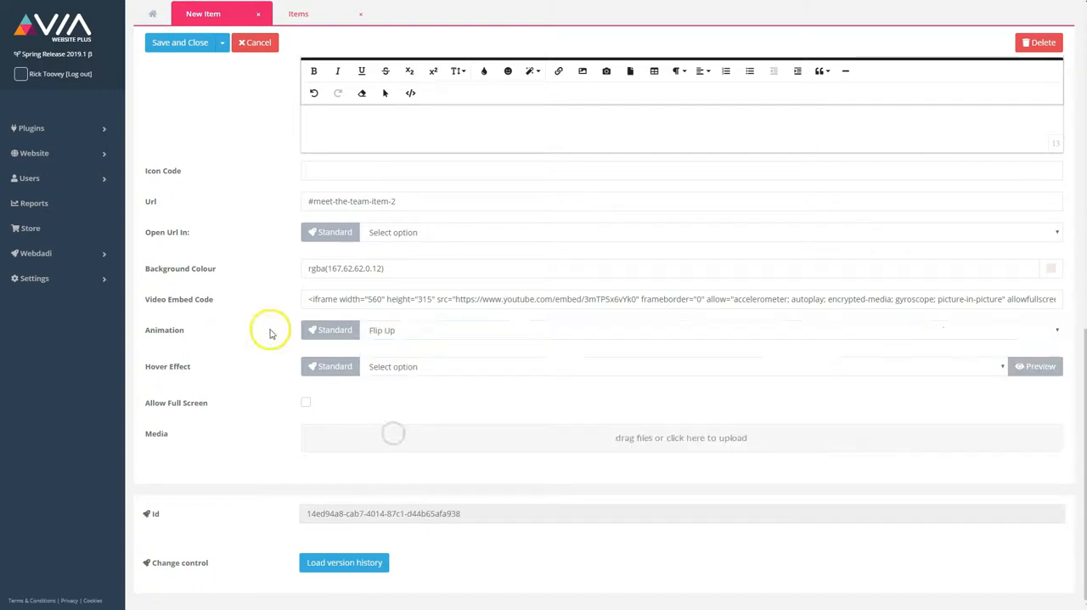
{"action": "left_click", "coordinate": [408, 368]}
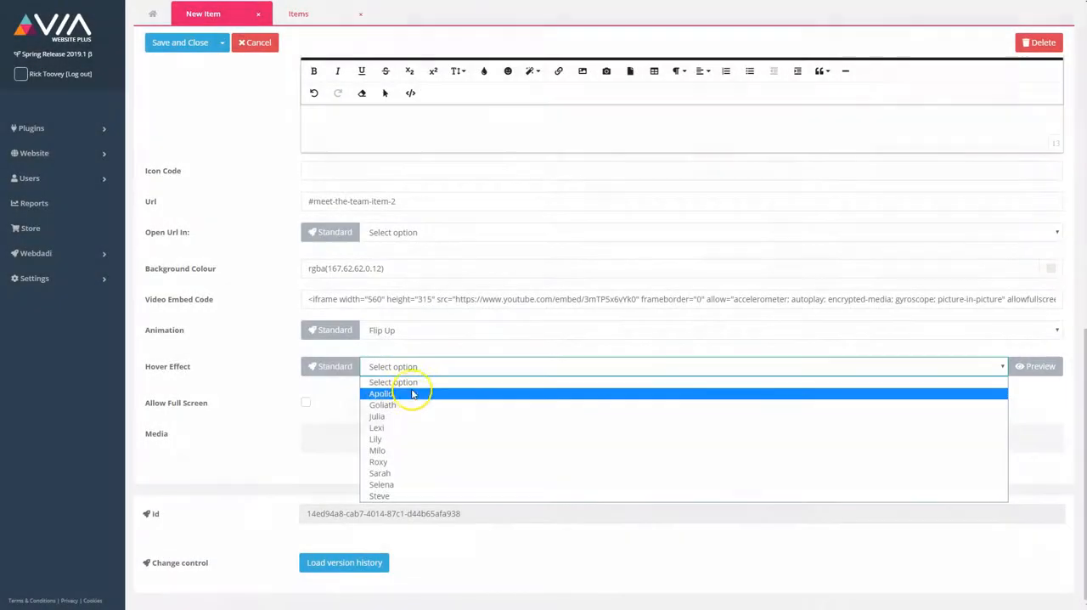
{"action": "left_click", "coordinate": [416, 427]}
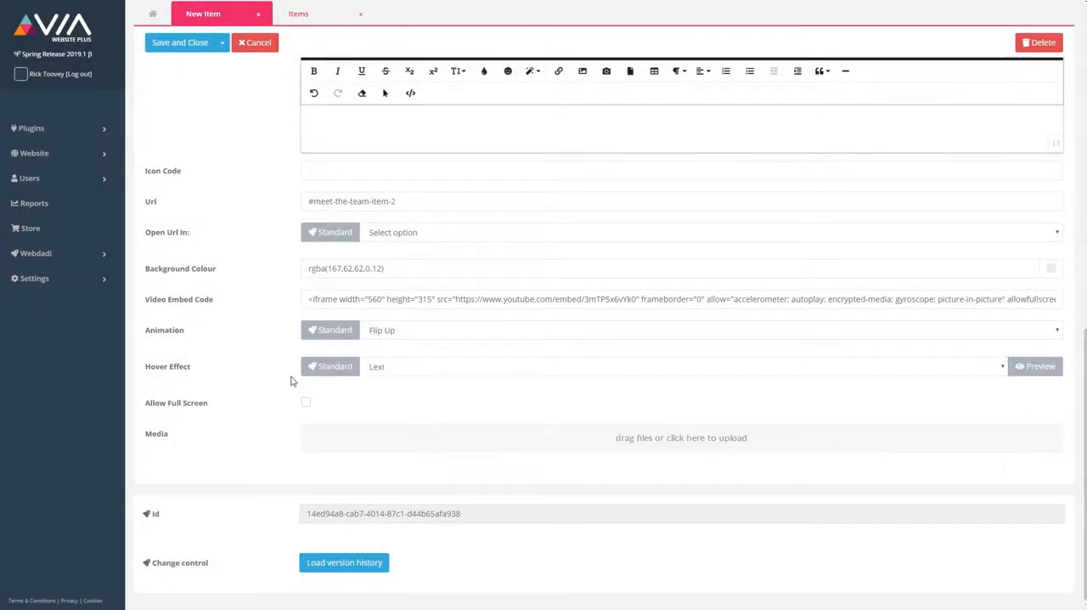
Step: Switch Allow Full Screen on and off again, and upload the image 1.2.jpg as the item's media
{"action": "left_click", "coordinate": [308, 405]}
{"action": "left_click", "coordinate": [306, 402]}
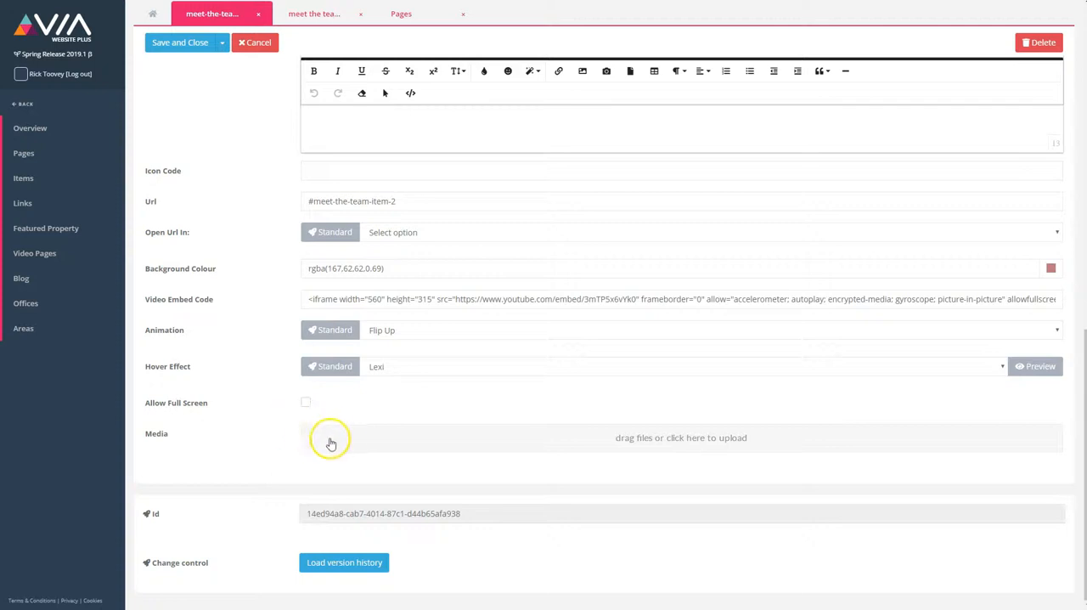
{"action": "left_click", "coordinate": [349, 439]}
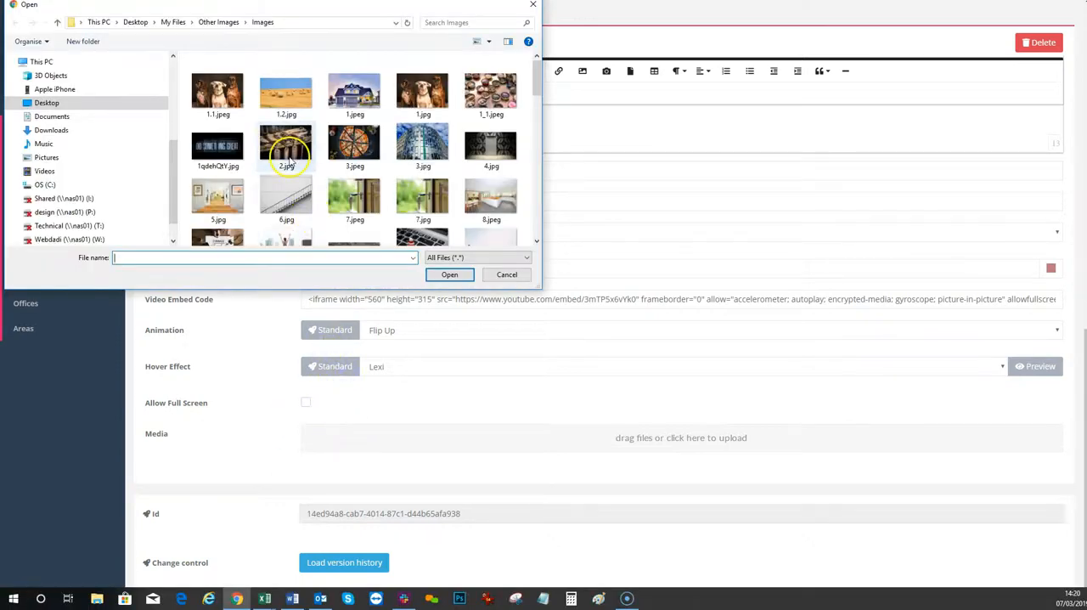
{"action": "double_click", "coordinate": [285, 92]}
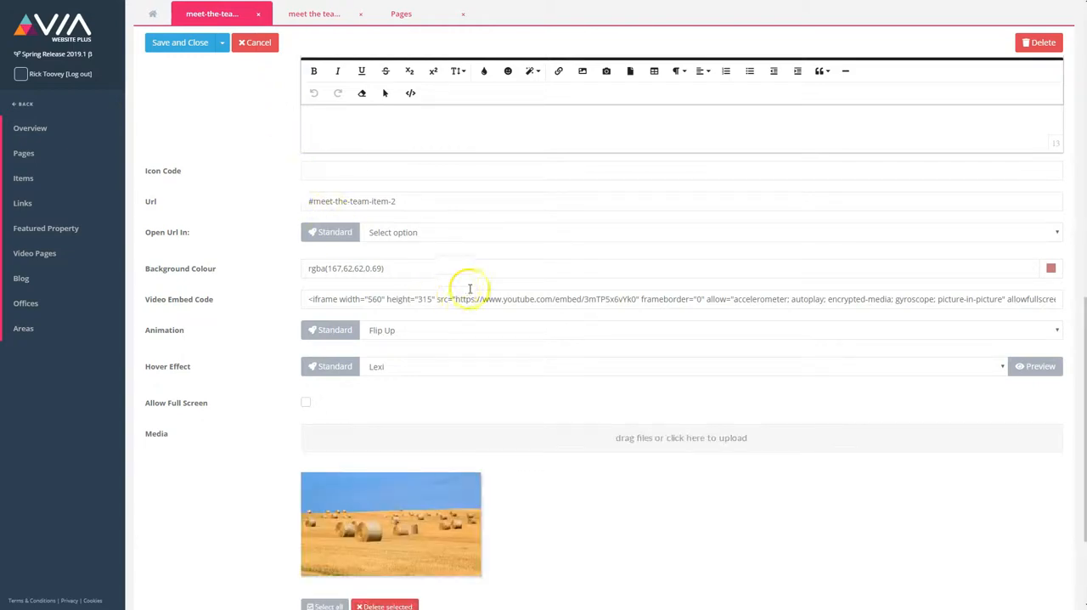
Step: Lower the opacity of the item's red background colour to 0.15
{"action": "left_click", "coordinate": [1053, 267]}
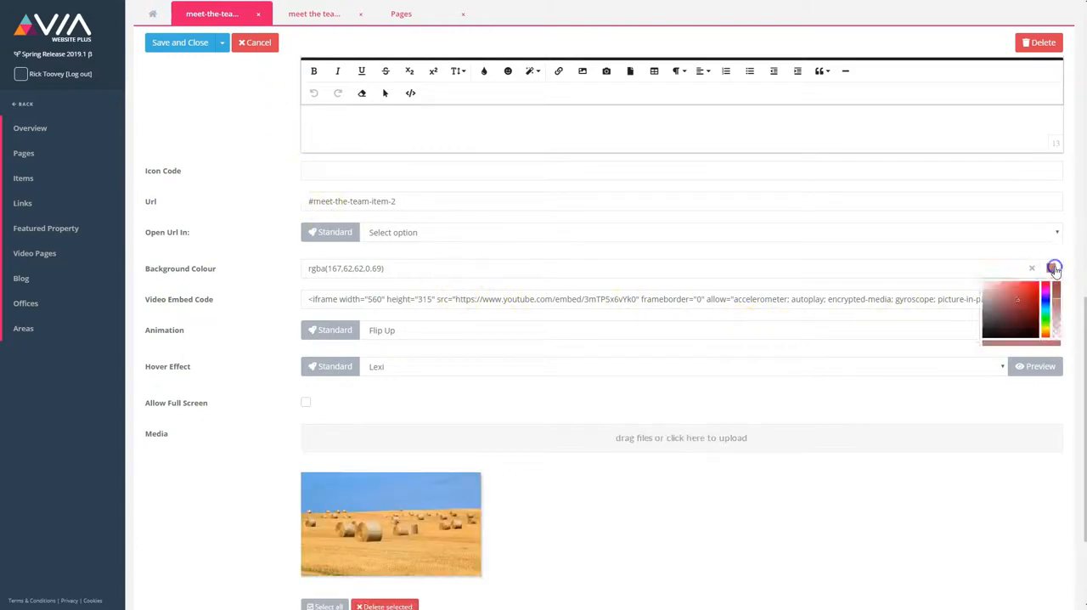
{"action": "left_click", "coordinate": [1057, 322]}
{"action": "mouse_move", "coordinate": [1058, 322]}
{"action": "left_mouse_down"}
{"action": "mouse_move", "coordinate": [1057, 337]}
{"action": "mouse_move", "coordinate": [1057, 328]}
{"action": "left_mouse_up"}
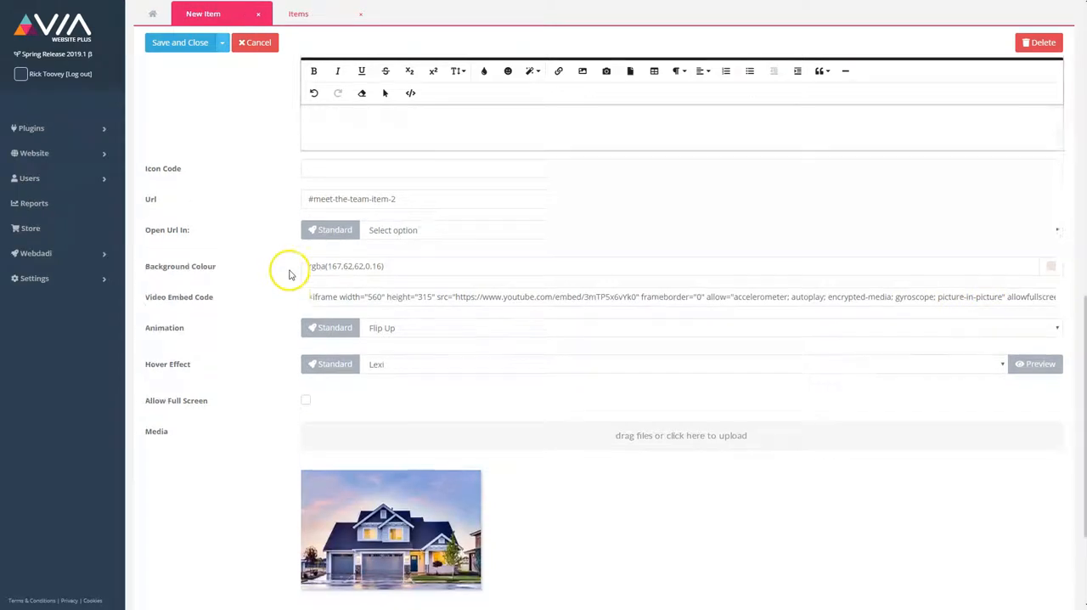
Step: Save and close the meet-the-team-page-item-1 item
{"action": "scroll", "coordinate": [286, 272], "scroll_direction": "up", "scroll_amount": 6}
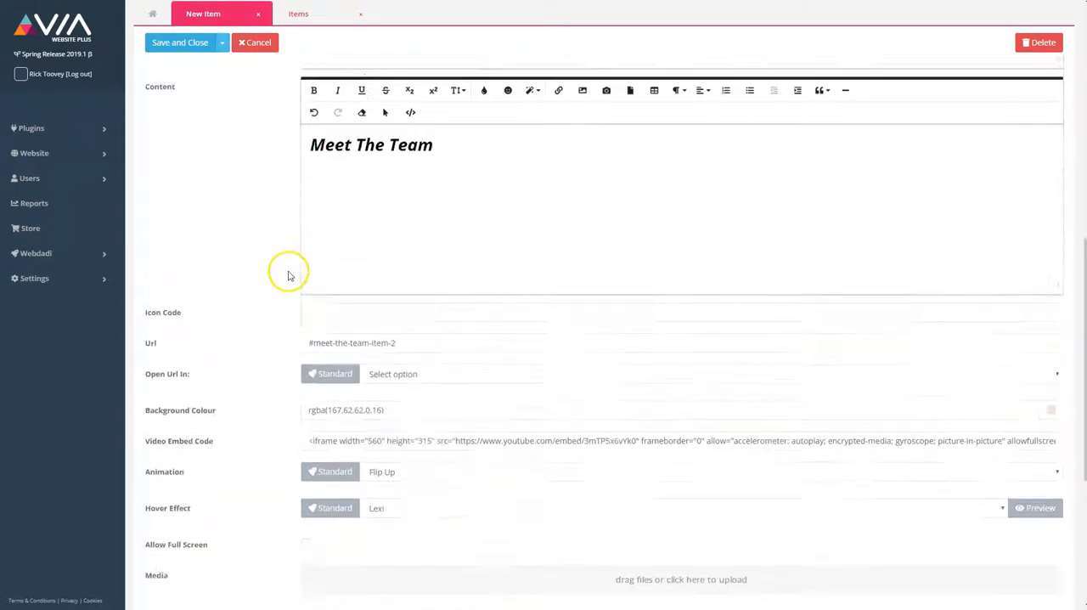
{"action": "scroll", "coordinate": [286, 274], "scroll_direction": "up", "scroll_amount": 2}
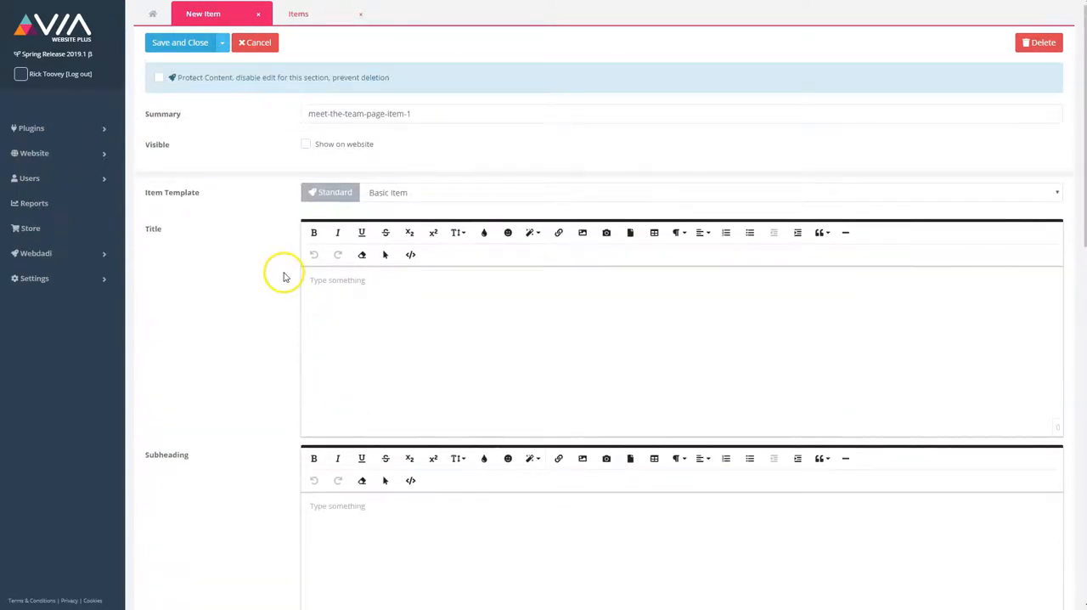
{"action": "left_click", "coordinate": [222, 43]}
{"action": "left_click", "coordinate": [207, 68]}
{"action": "left_click", "coordinate": [223, 41]}
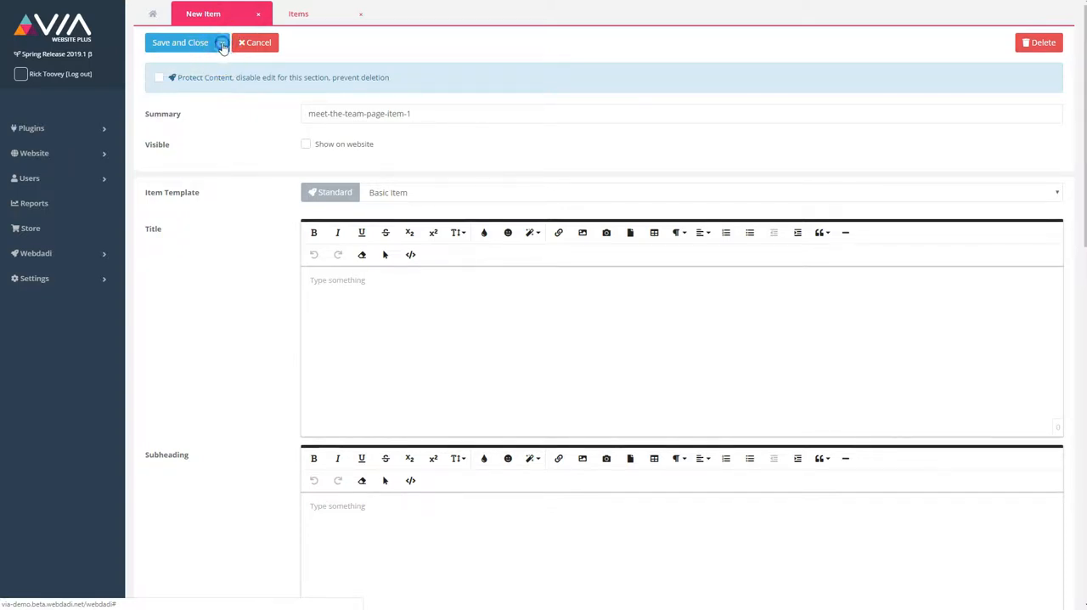
{"action": "left_click", "coordinate": [191, 44]}
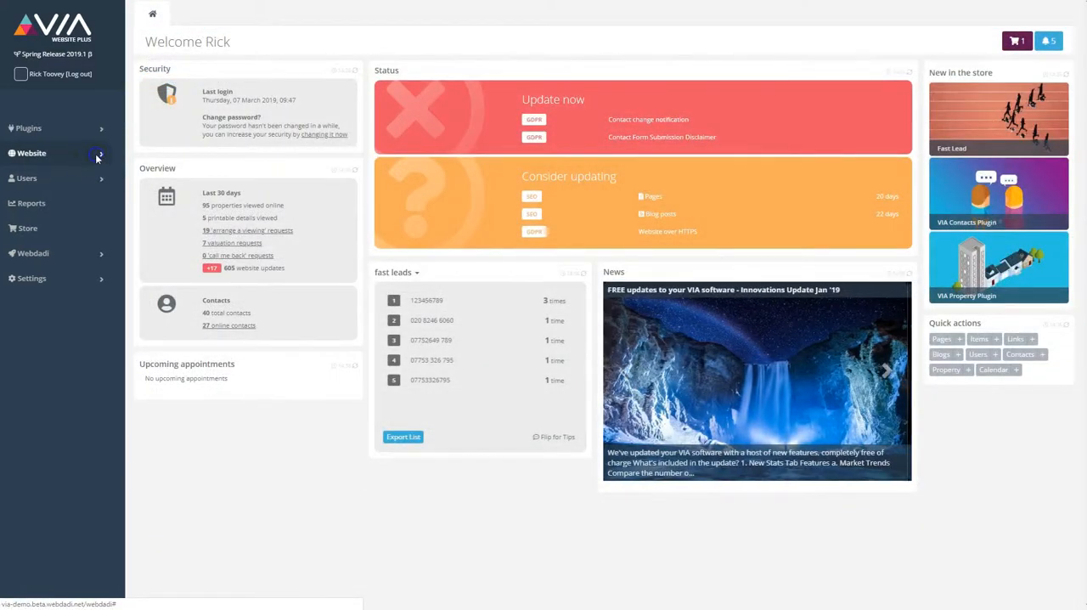
Step: Open the meet-the-team website page for editing
{"action": "left_click", "coordinate": [98, 154]}
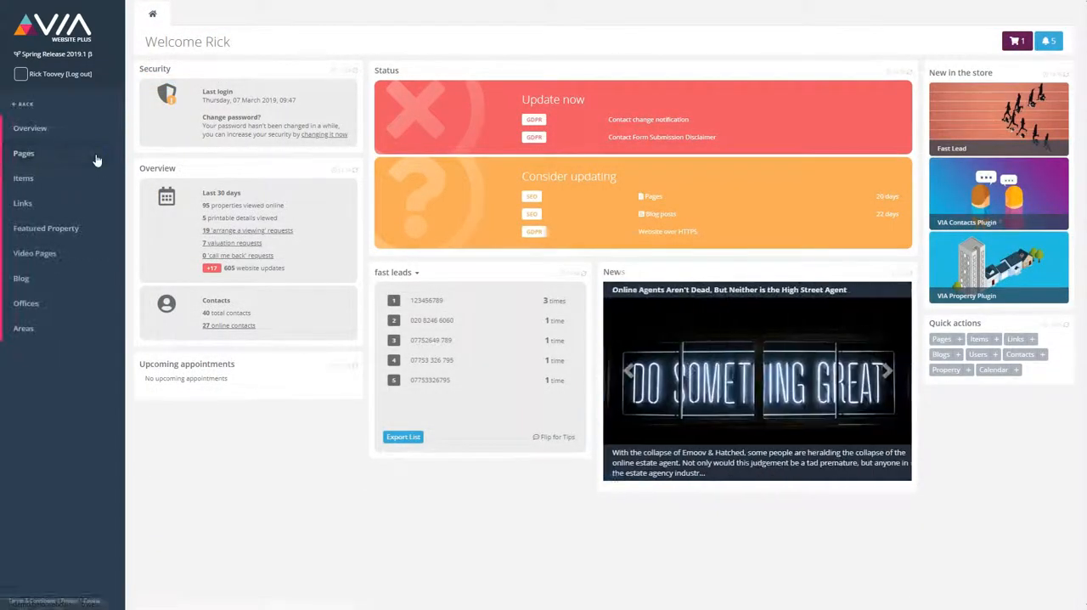
{"action": "left_click", "coordinate": [38, 156]}
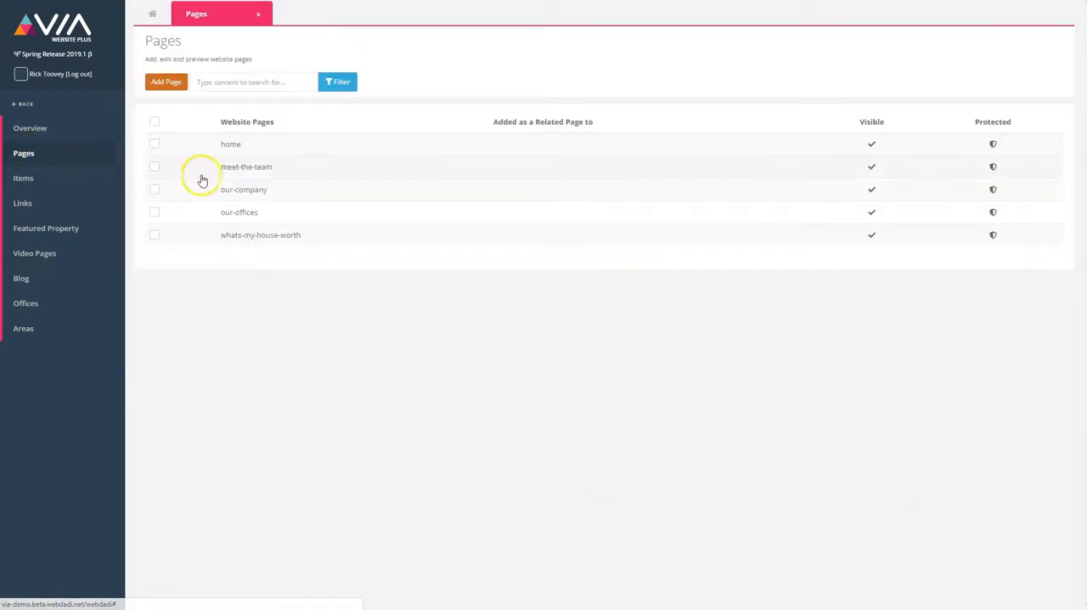
{"action": "left_click", "coordinate": [231, 168]}
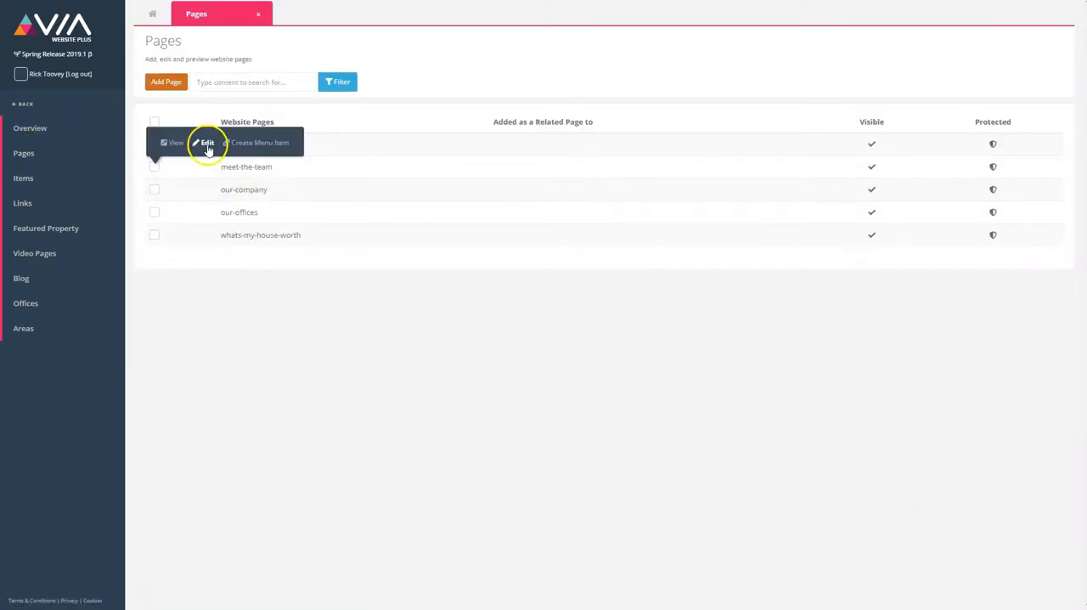
{"action": "left_click", "coordinate": [207, 144]}
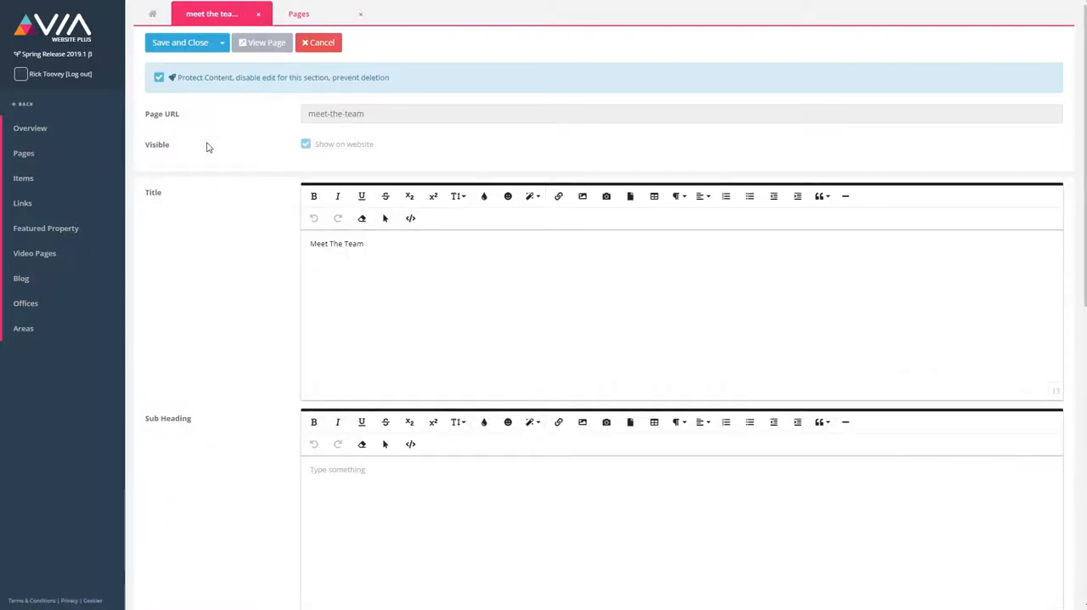
Step: Add the existing item meet-the-team-page-item-1 to the page's Items
{"action": "scroll", "coordinate": [267, 195], "scroll_direction": "down", "scroll_amount": 4}
{"action": "scroll", "coordinate": [269, 200], "scroll_direction": "down", "scroll_amount": 5}
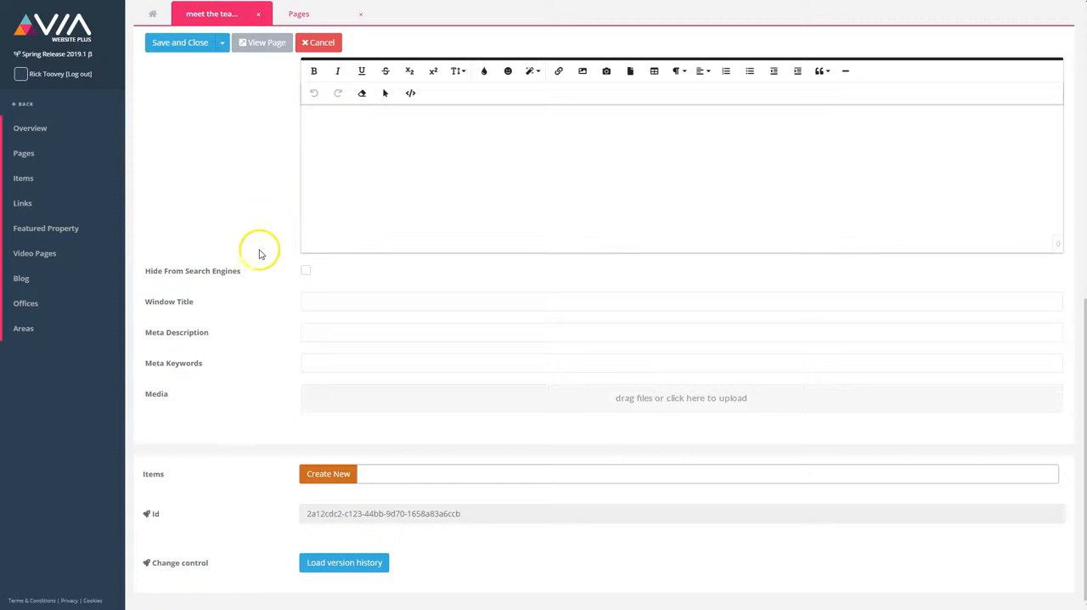
{"action": "left_click", "coordinate": [387, 476]}
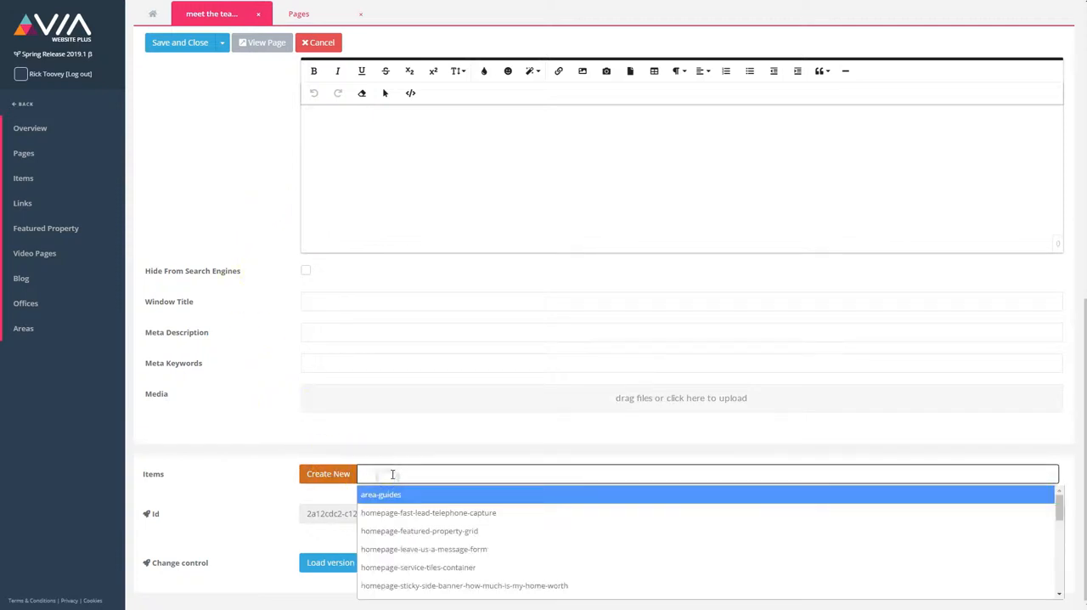
{"action": "type", "text": "meet"}
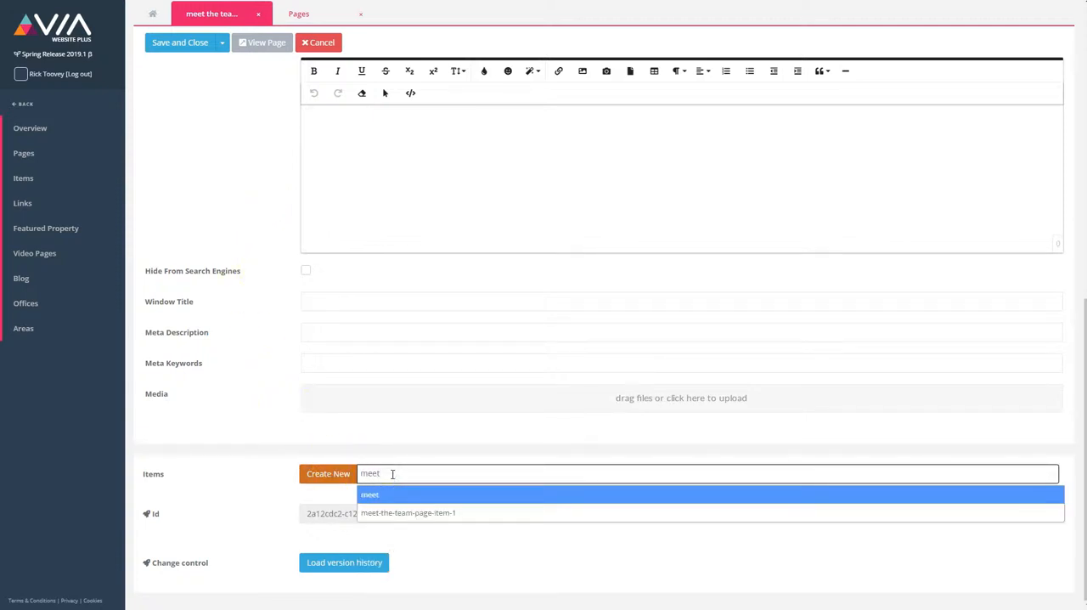
{"action": "key", "text": "Down"}
{"action": "key", "text": "Return"}
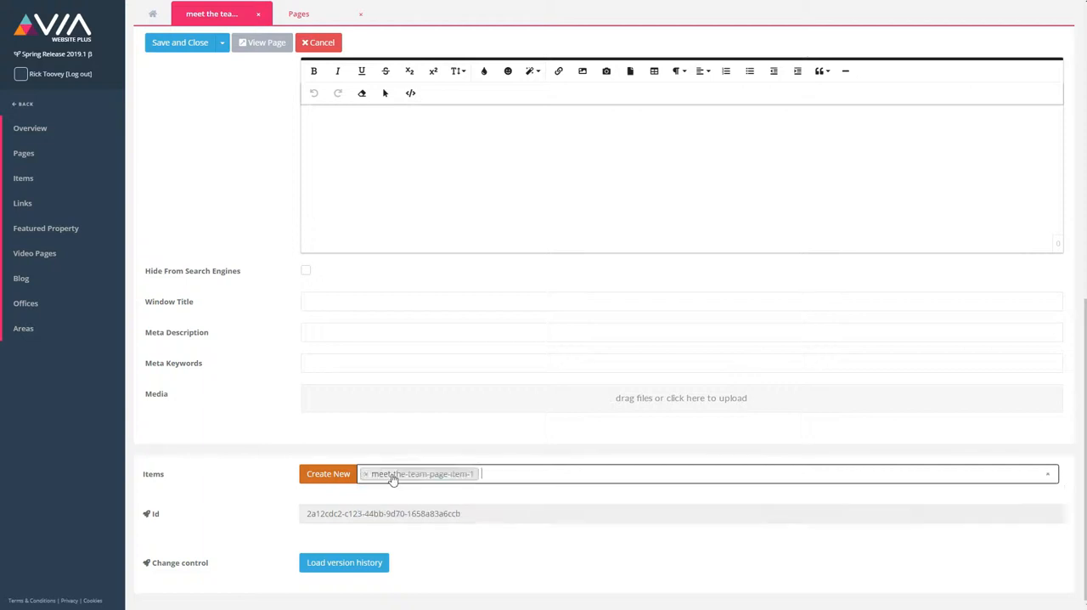
{"action": "left_click_drag", "start_coordinate": [393, 479], "coordinate": [494, 477]}
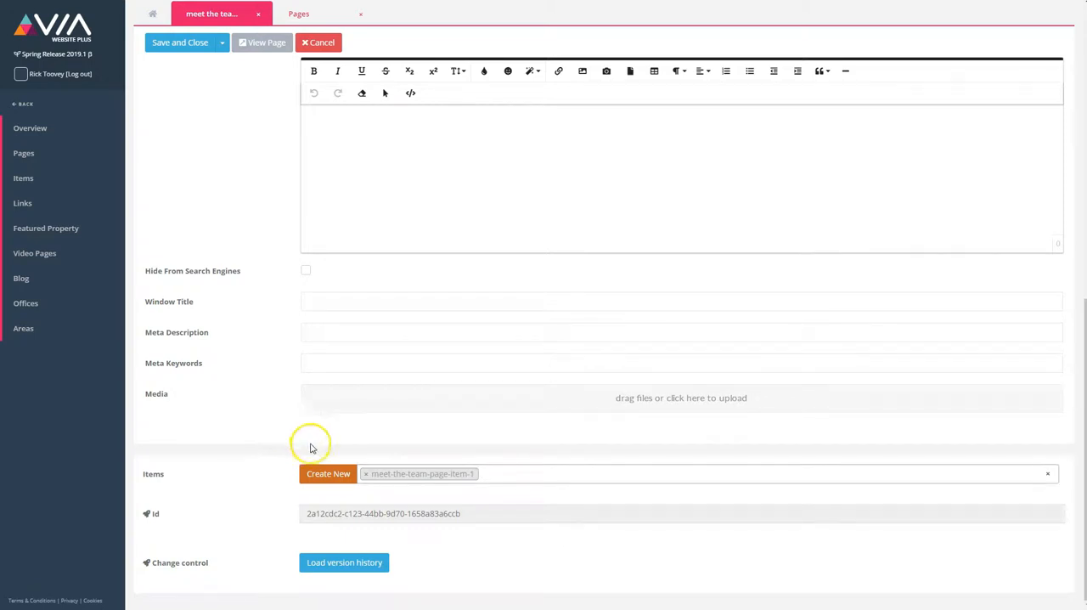
Step: Add whats-my-home-worth and sales-valuation to the page's Items and move sales-valuation to the front of the list
{"action": "left_click", "coordinate": [508, 475]}
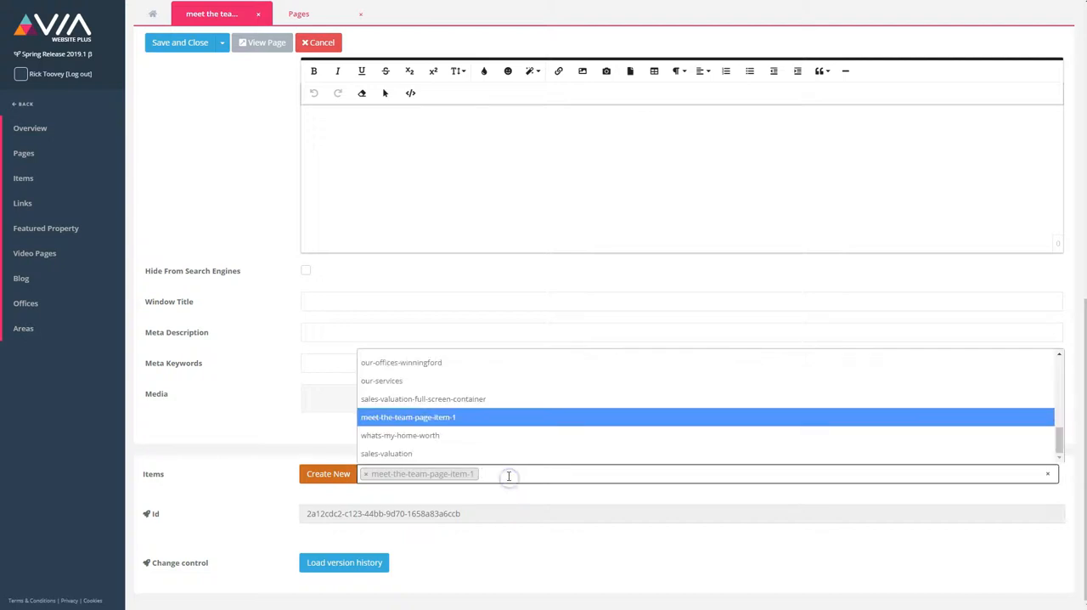
{"action": "left_click", "coordinate": [511, 438]}
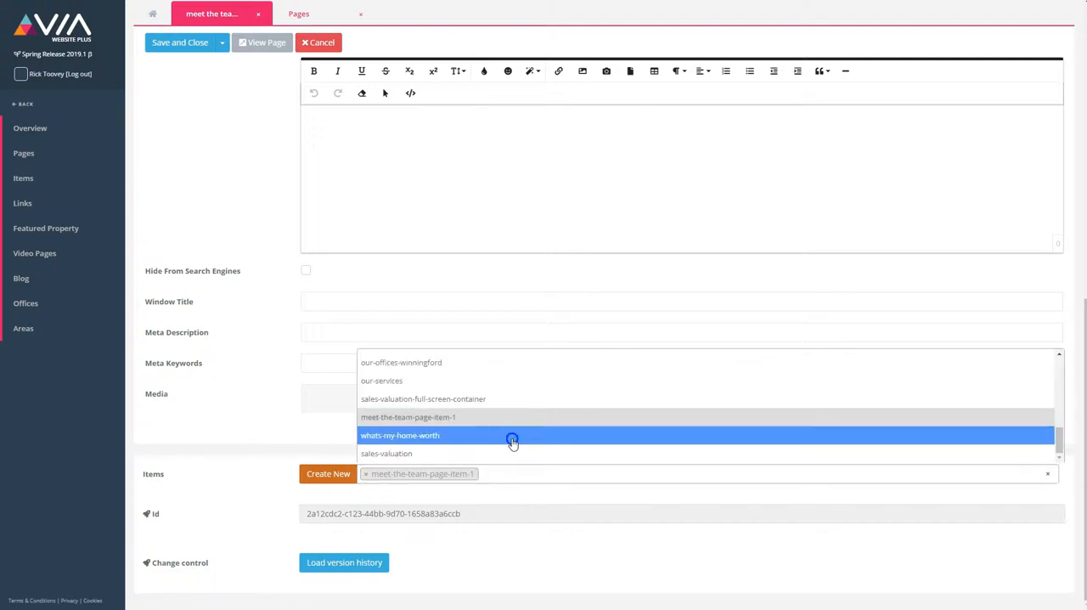
{"action": "left_click", "coordinate": [609, 474]}
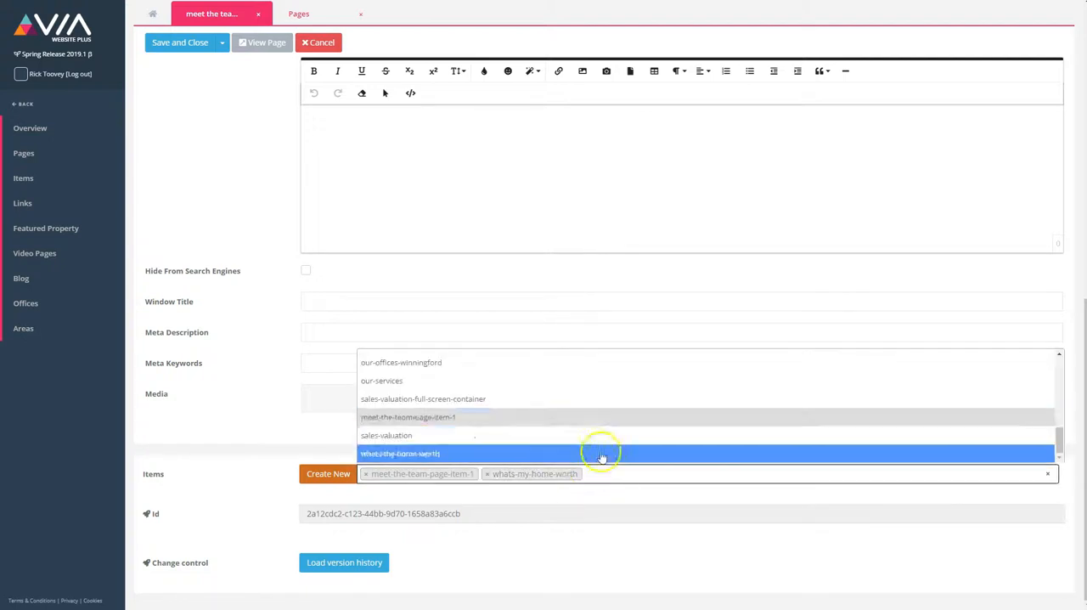
{"action": "left_click", "coordinate": [600, 440]}
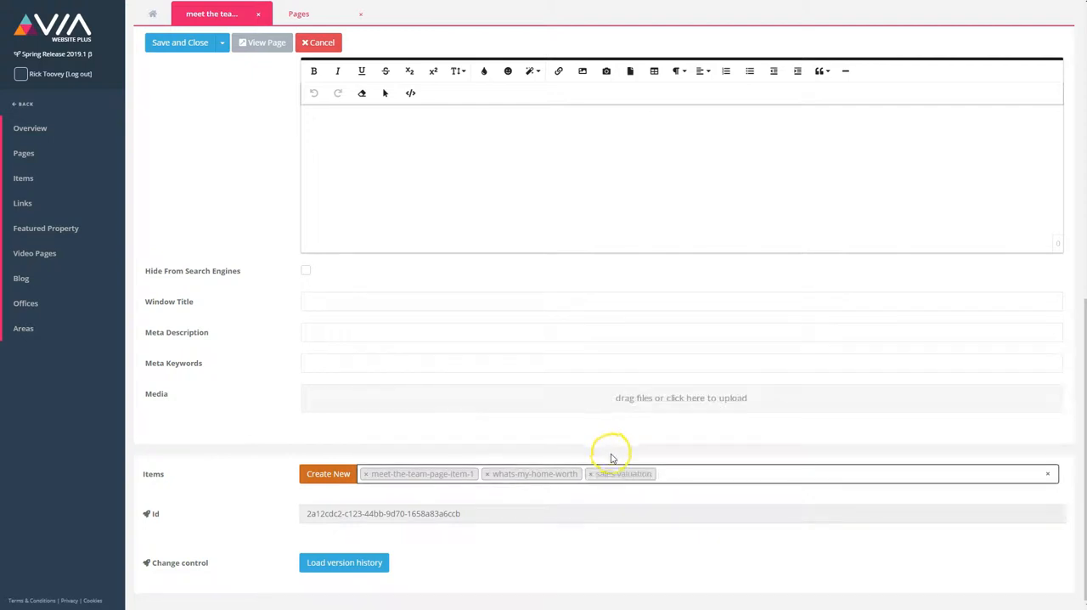
{"action": "left_click_drag", "start_coordinate": [629, 481], "coordinate": [379, 479]}
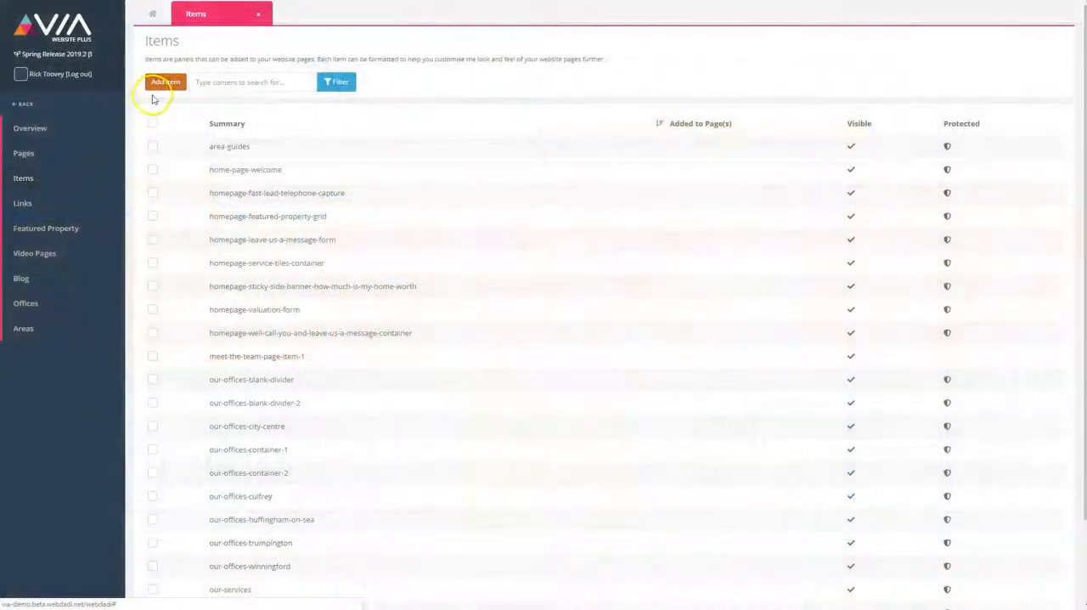
Step: Add a new website item with the Summary container-1 and make it visible on the website
{"action": "left_click", "coordinate": [163, 81]}
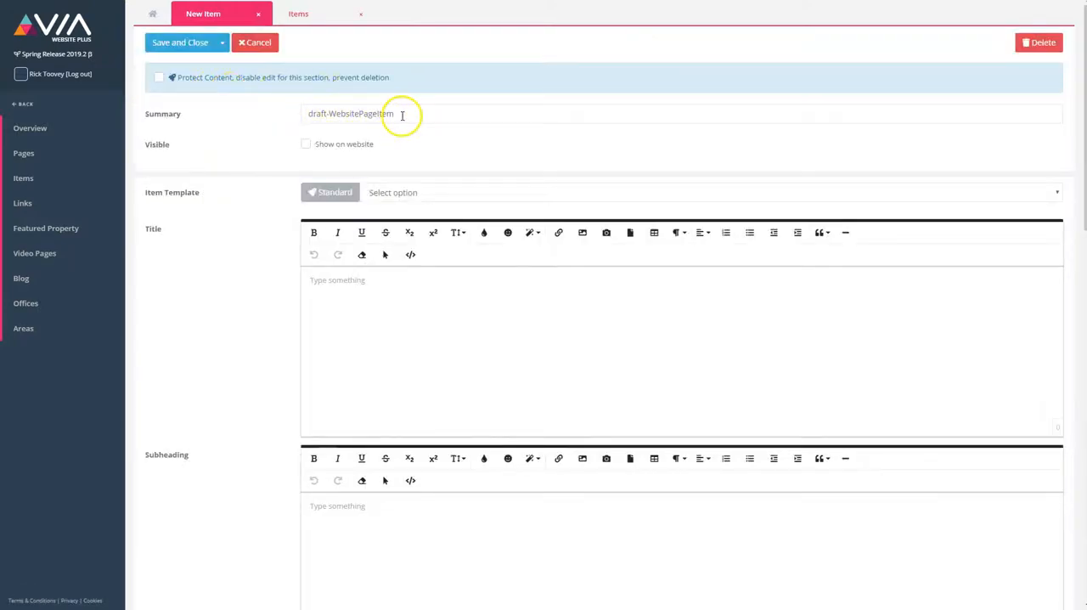
{"action": "left_click_drag", "start_coordinate": [403, 115], "coordinate": [263, 105]}
{"action": "type", "text": "container-1"}
{"action": "left_click", "coordinate": [306, 143]}
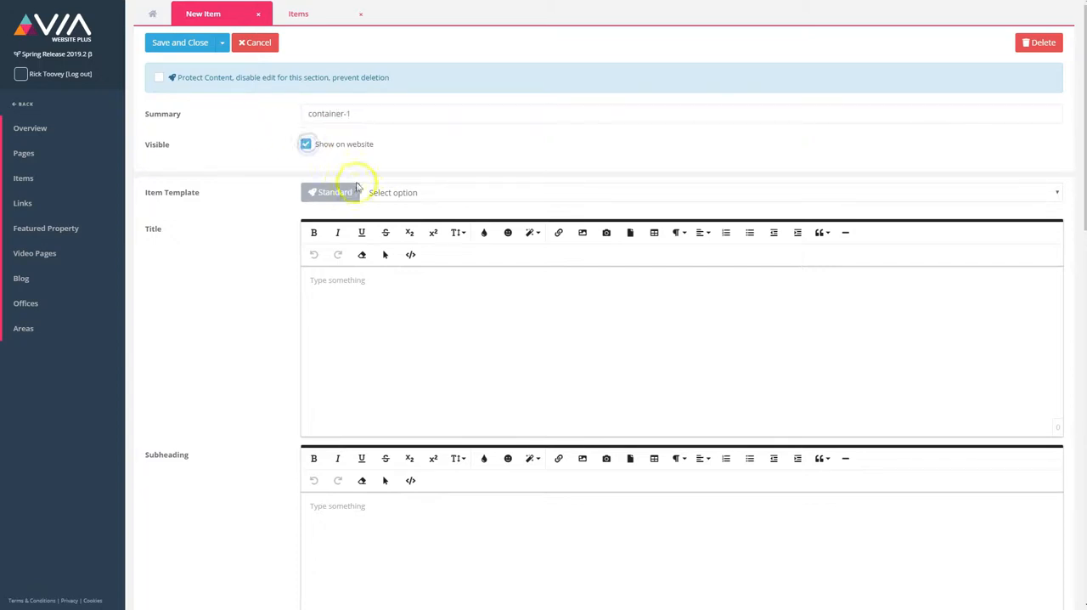
Step: Set the new item's template to Item Container and its background colour to rgba(255,255,255,0.8)
{"action": "left_click", "coordinate": [364, 193]}
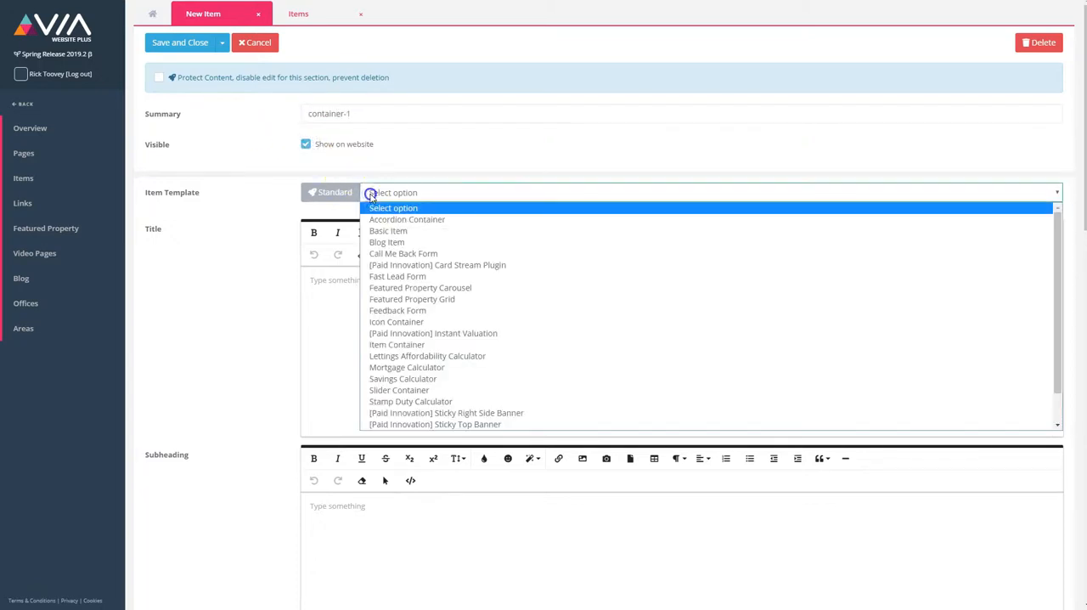
{"action": "left_click", "coordinate": [380, 344]}
{"action": "left_click", "coordinate": [315, 281]}
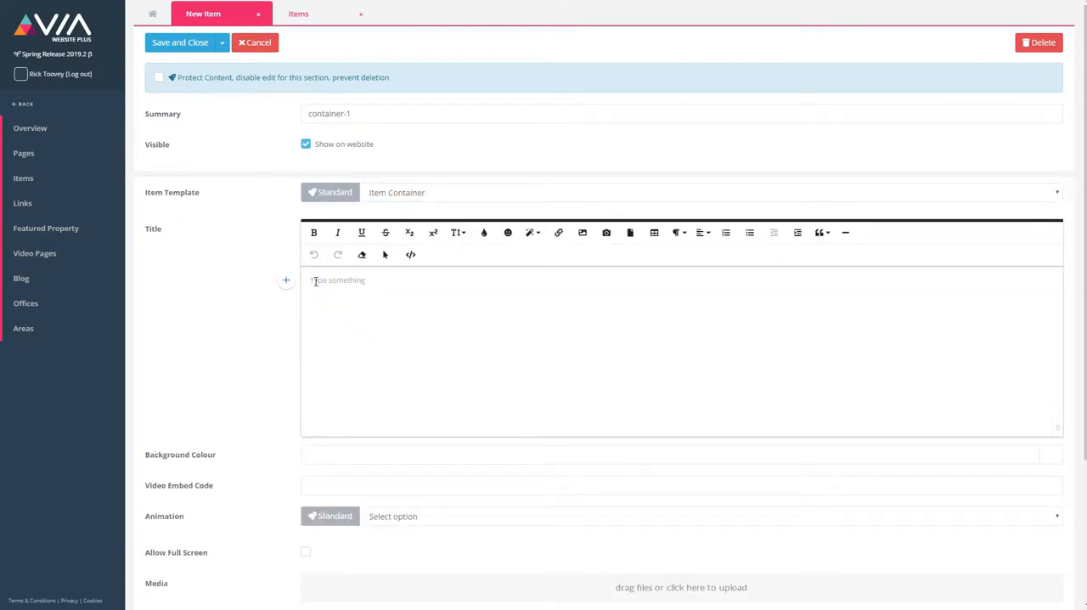
{"action": "left_click", "coordinate": [331, 453]}
{"action": "left_click", "coordinate": [338, 481]}
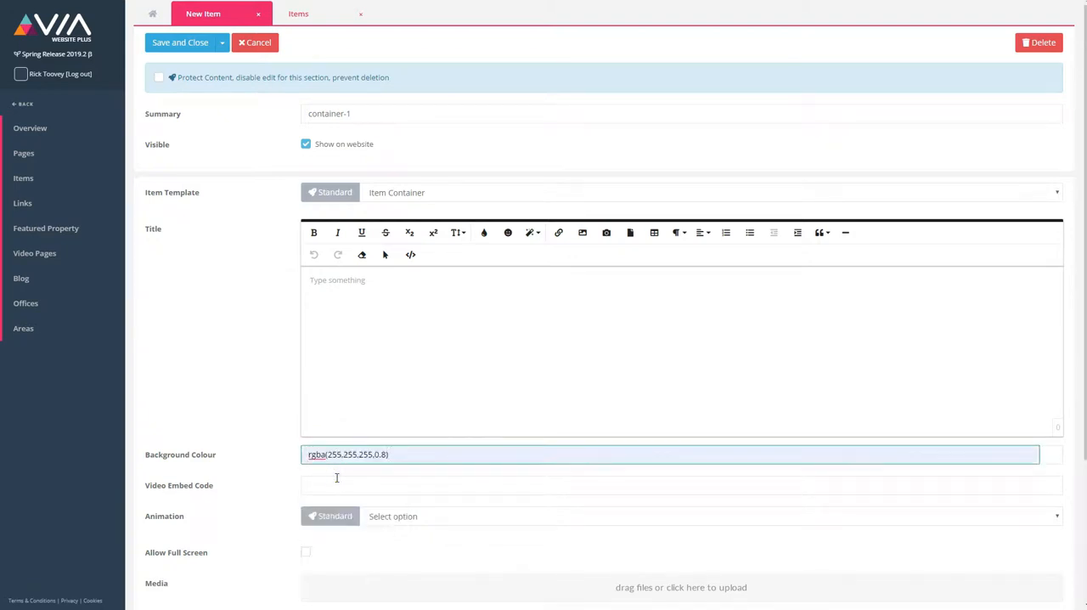
{"action": "scroll", "coordinate": [336, 478], "scroll_direction": "down", "scroll_amount": 5}
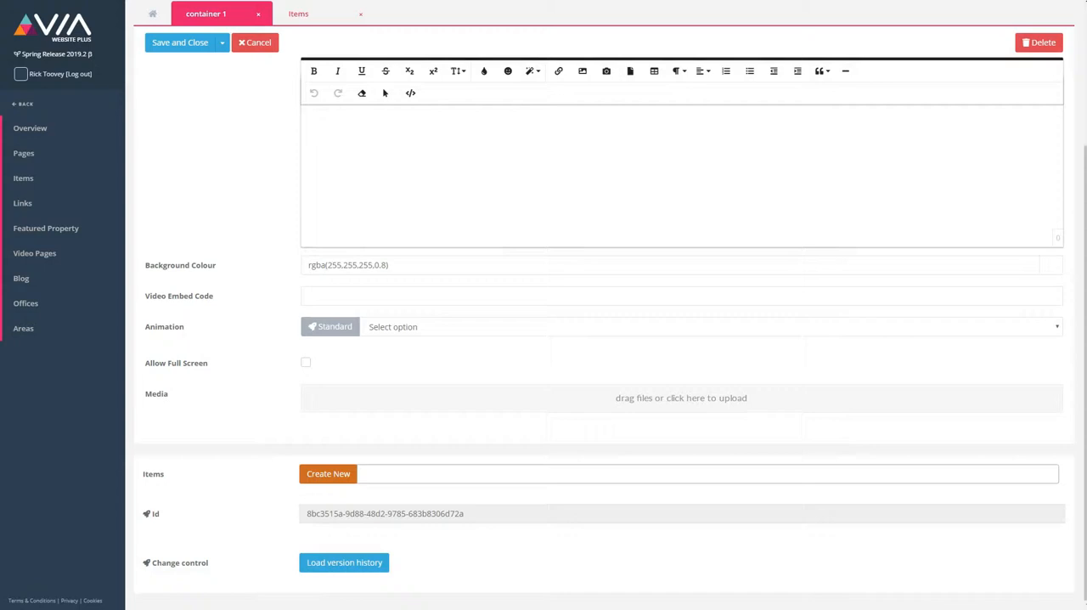
Step: Add the existing item sales-valuation to the Items of container-1
{"action": "left_click", "coordinate": [372, 475]}
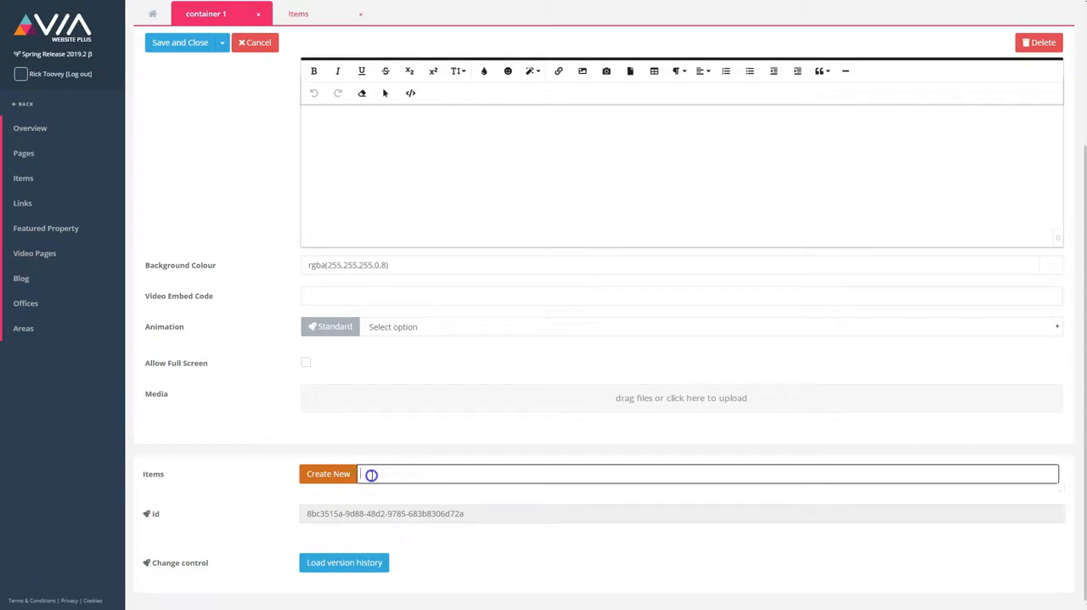
{"action": "type", "text": "sa"}
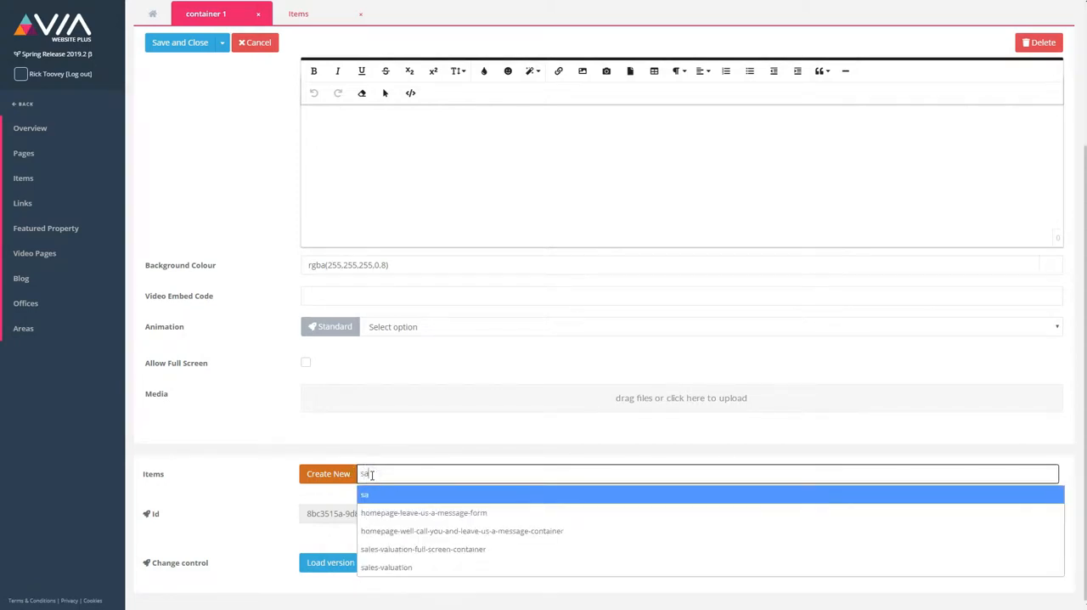
{"action": "type", "text": "les"}
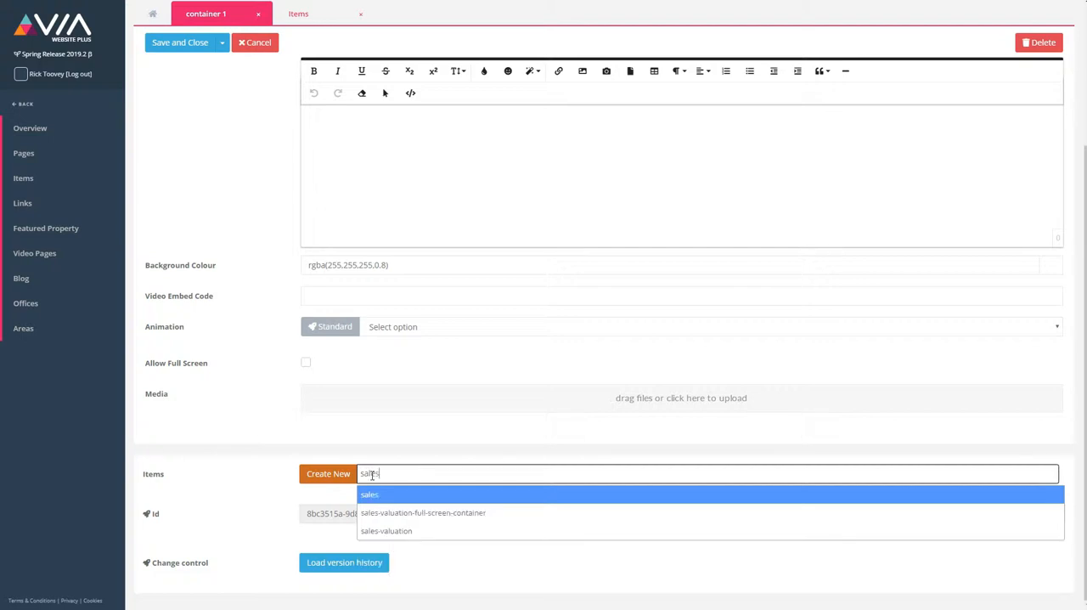
{"action": "key", "text": "Down"}
{"action": "key", "text": "Down"}
{"action": "key", "text": "Return"}
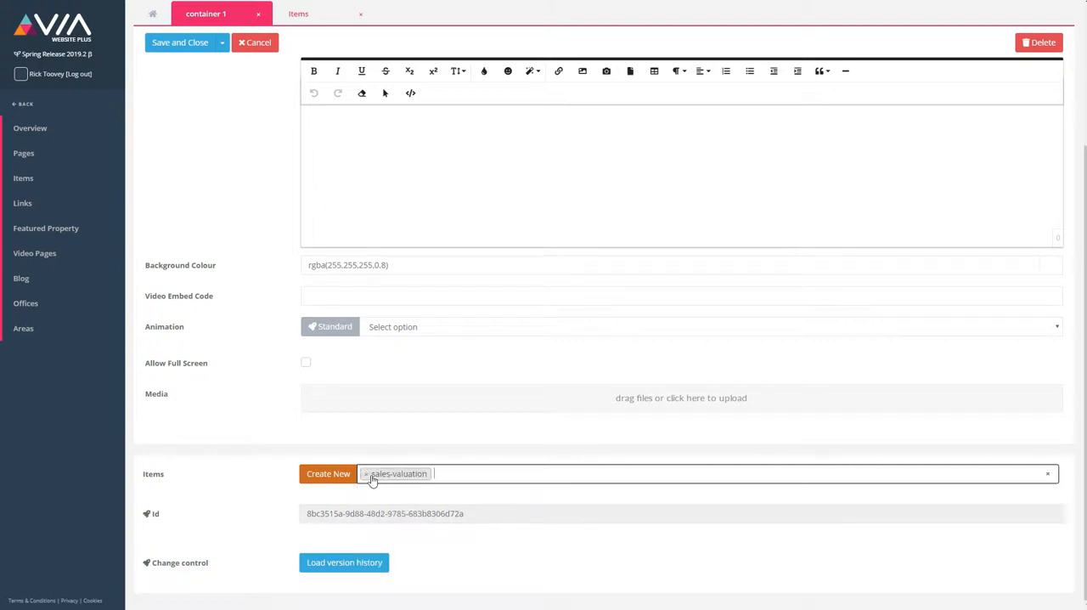
Step: Add whats-my-home-worth to the container's Items and move it ahead of sales-valuation
{"action": "type", "text": "wha"}
{"action": "key", "text": "Down"}
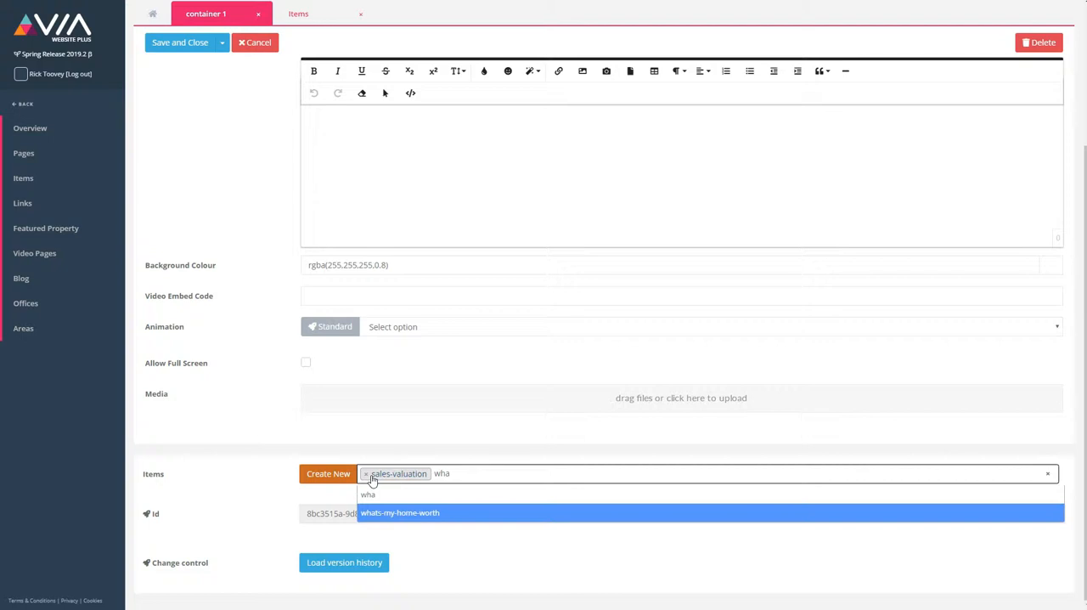
{"action": "key", "text": "Return"}
{"action": "left_click", "coordinate": [520, 481]}
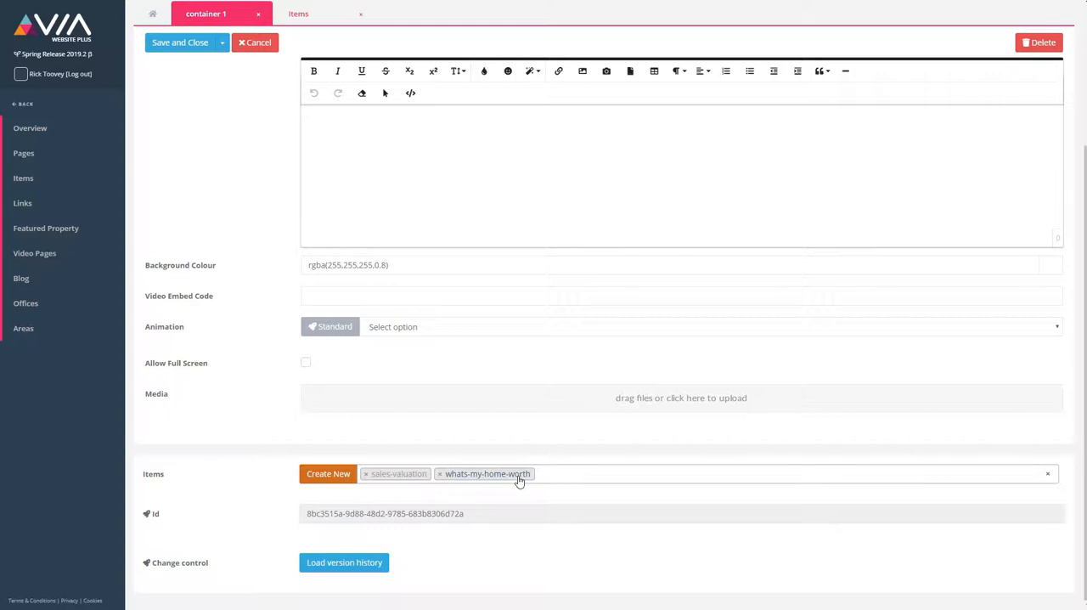
{"action": "left_click_drag", "start_coordinate": [520, 480], "coordinate": [382, 476]}
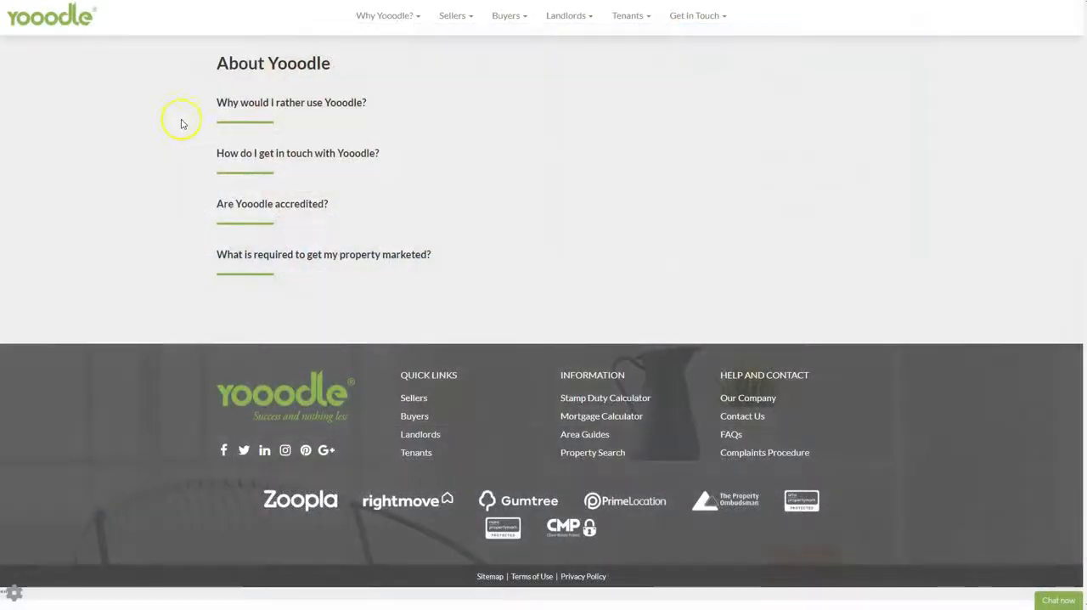
Step: On the About Yooodle page, expand the first two accordion questions, then collapse the one about getting in touch
{"action": "left_click", "coordinate": [267, 103]}
{"action": "left_click", "coordinate": [262, 357]}
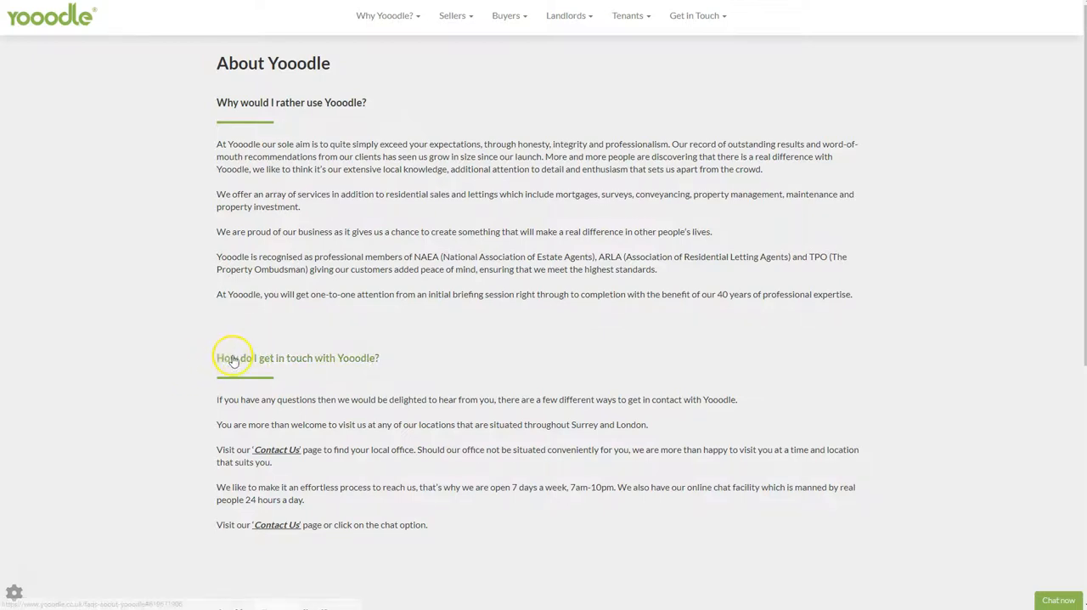
{"action": "left_click", "coordinate": [230, 359]}
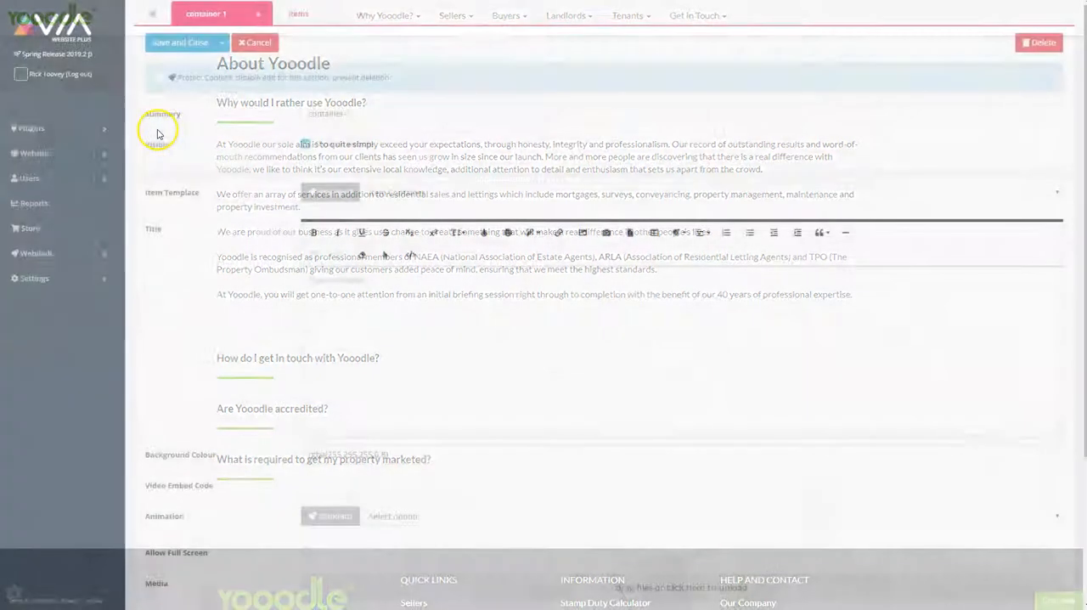
Step: Save and close container-1, and open the meet-the-team website page for editing
{"action": "left_click", "coordinate": [159, 50]}
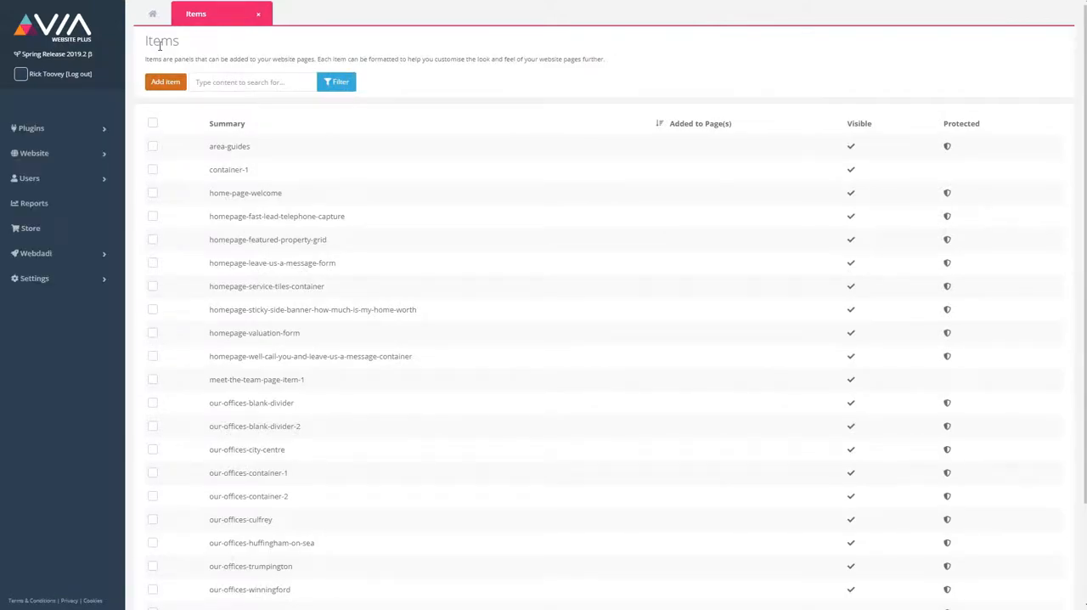
{"action": "left_click", "coordinate": [95, 153]}
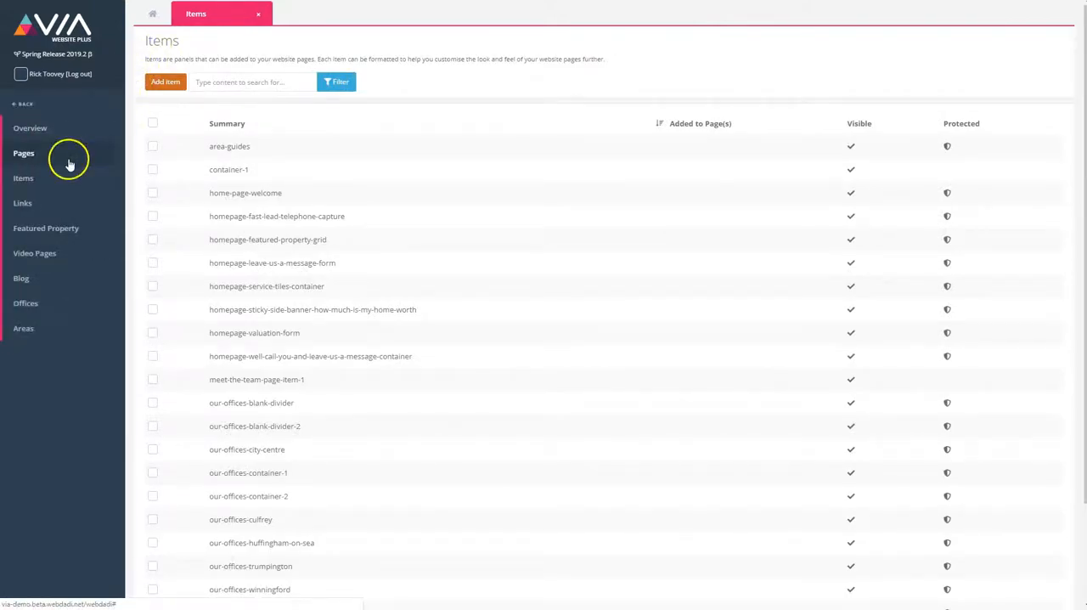
{"action": "left_click", "coordinate": [69, 161]}
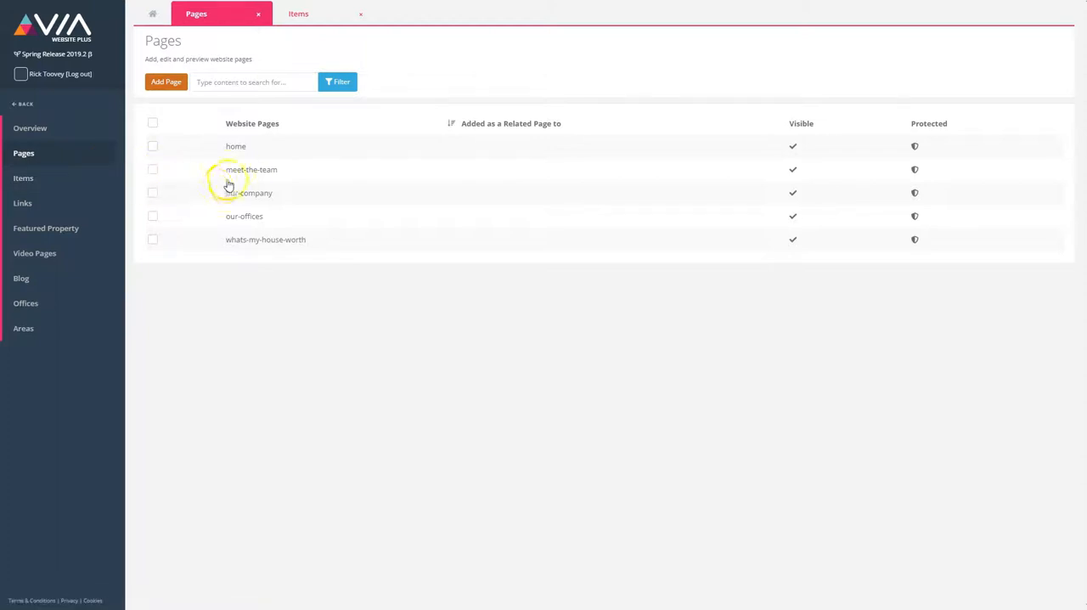
{"action": "left_click", "coordinate": [238, 170]}
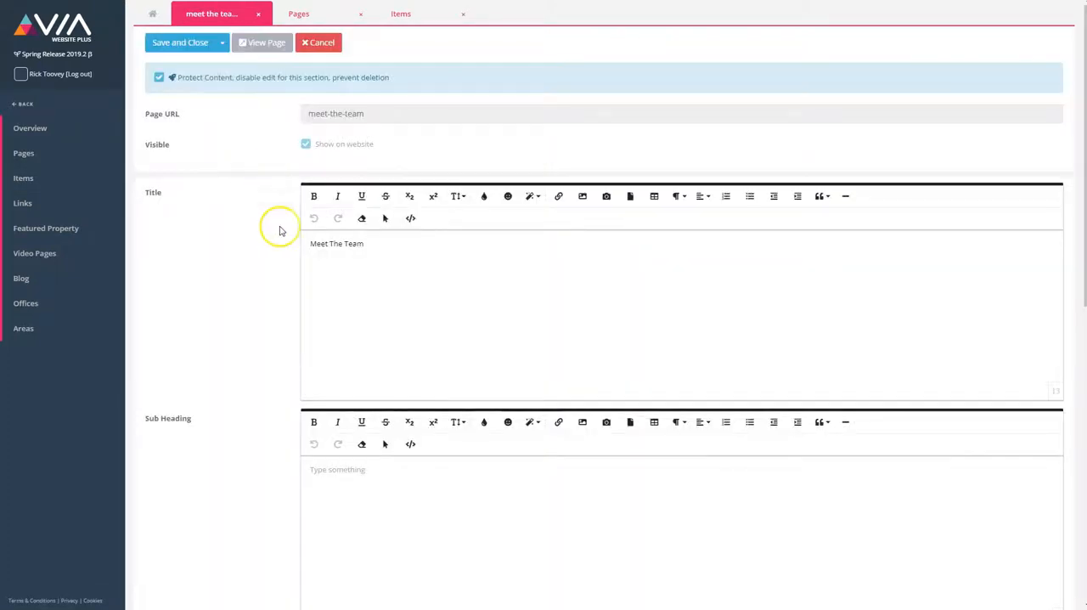
Step: Add the existing item container-1 to the meet-the-team page's Items
{"action": "scroll", "coordinate": [280, 230], "scroll_direction": "down", "scroll_amount": 7}
{"action": "left_click", "coordinate": [667, 473]}
{"action": "type", "text": "container"}
{"action": "key", "text": "Down"}
{"action": "key", "text": "Return"}
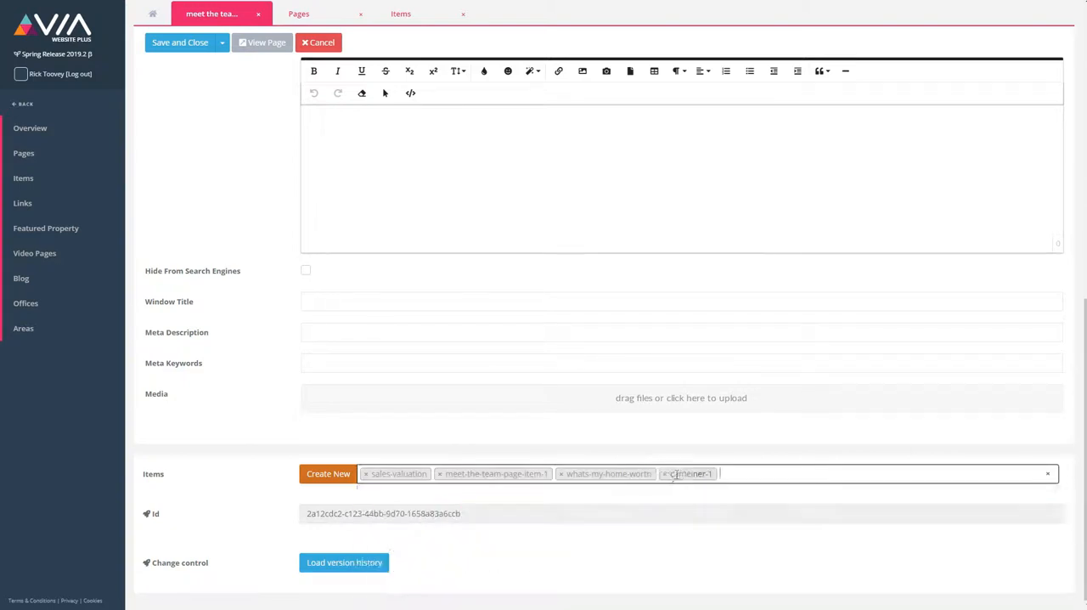